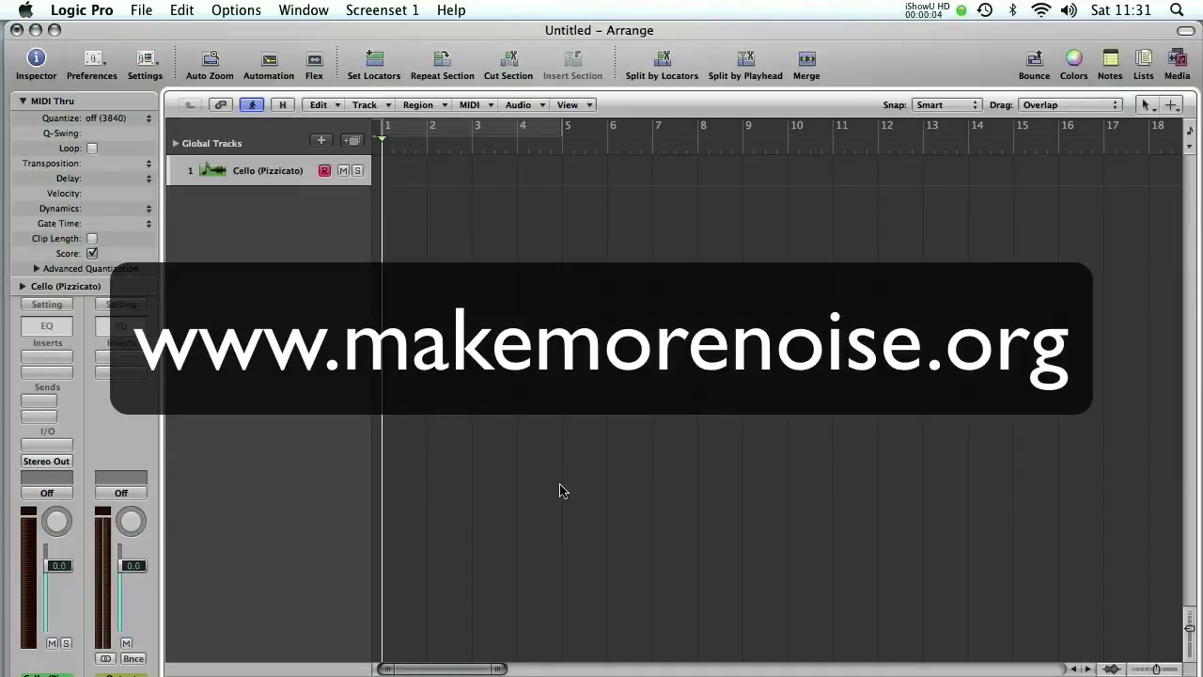
Switch from Logic Pro to Safari, showing the 'Build A Drum Kit With Logic's Exs24 Part Four' page.
{"action": "key", "text": "super+Tab"}
{"action": "key", "text": "super+Tab"}
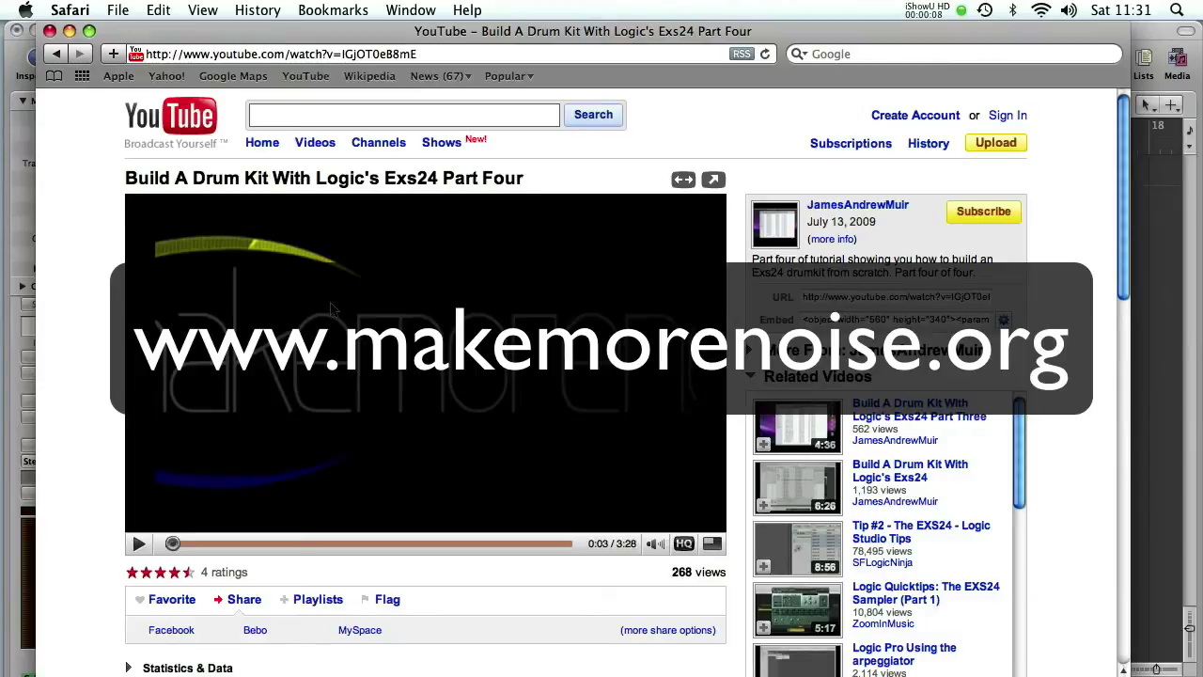
Scroll to the Text Comments: the question on separating drum layers and the multiple-outputs reply.
{"action": "scroll", "coordinate": [331, 308], "scroll_direction": "down", "scroll_amount": 5}
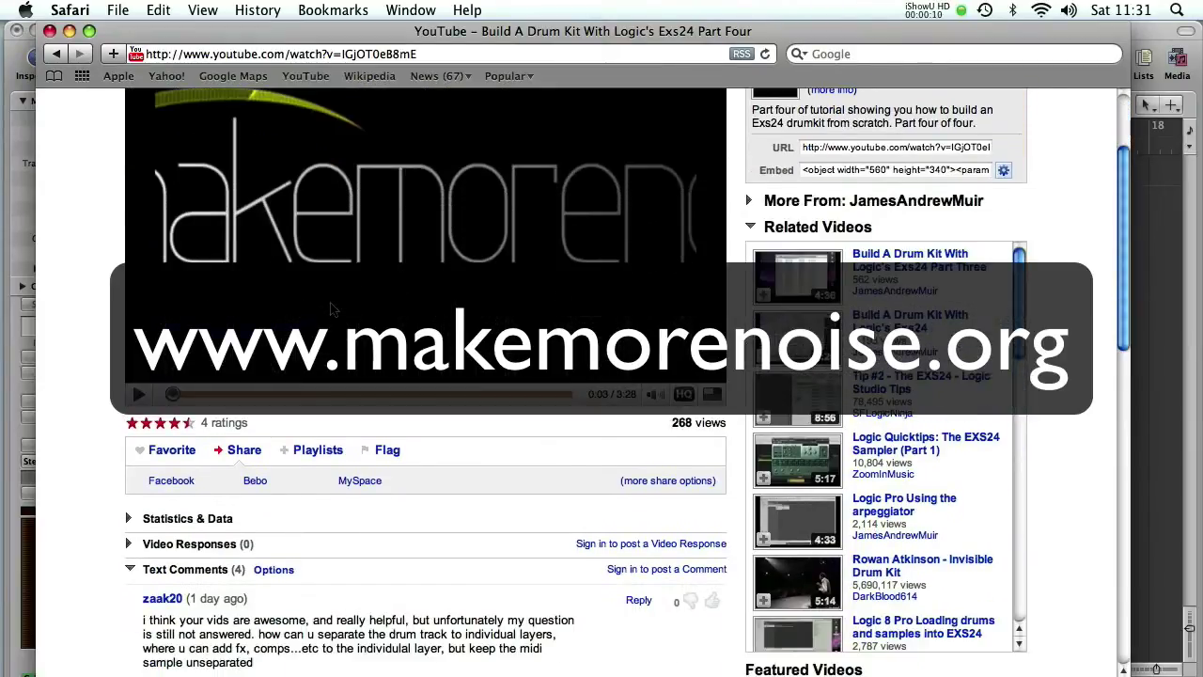
{"action": "scroll", "coordinate": [331, 308], "scroll_direction": "down", "scroll_amount": 4}
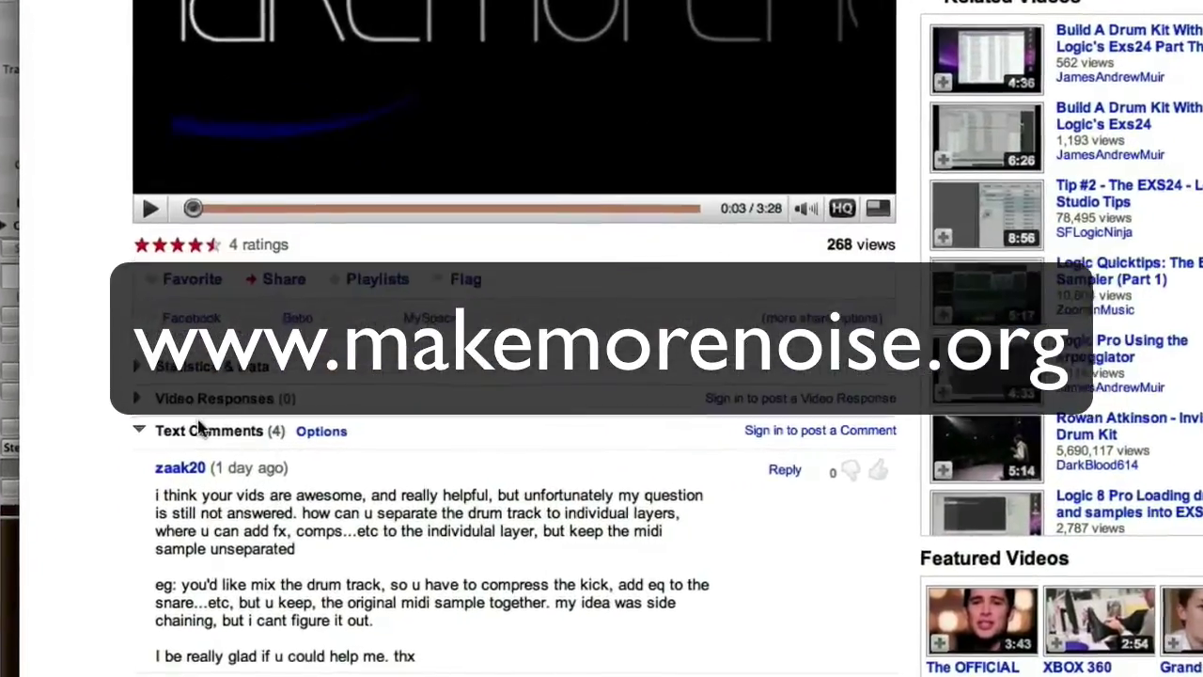
{"action": "scroll", "coordinate": [199, 428], "scroll_direction": "down", "scroll_amount": 5}
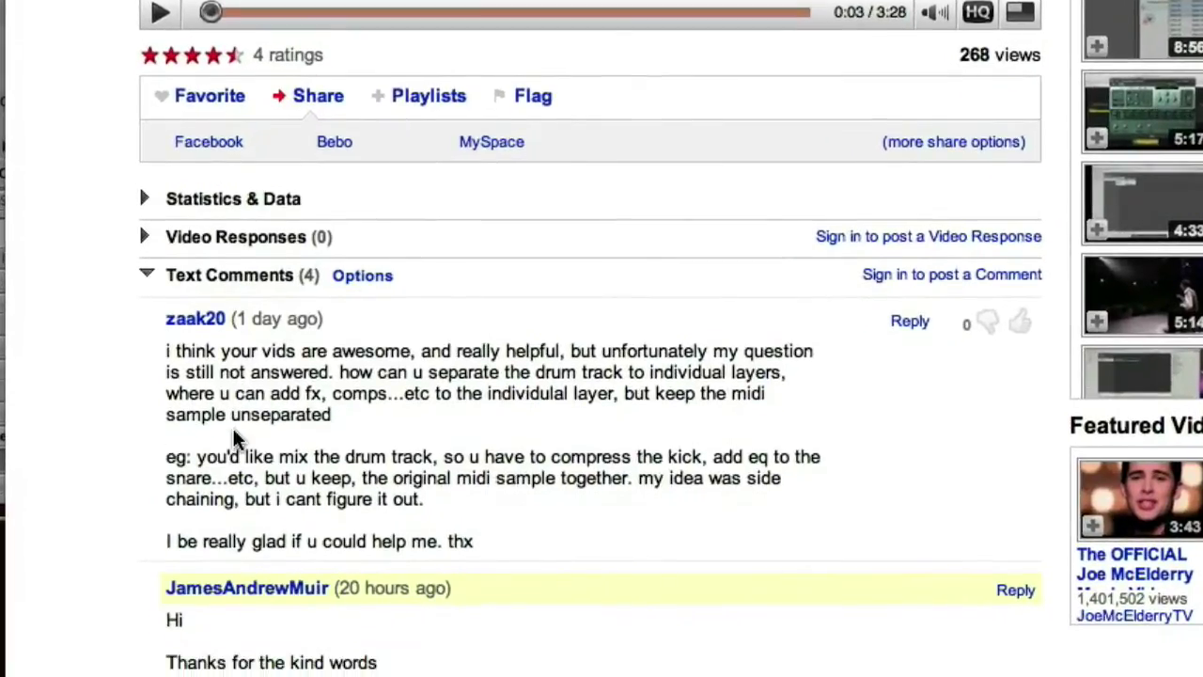
{"action": "scroll", "coordinate": [234, 433], "scroll_direction": "down", "scroll_amount": 2}
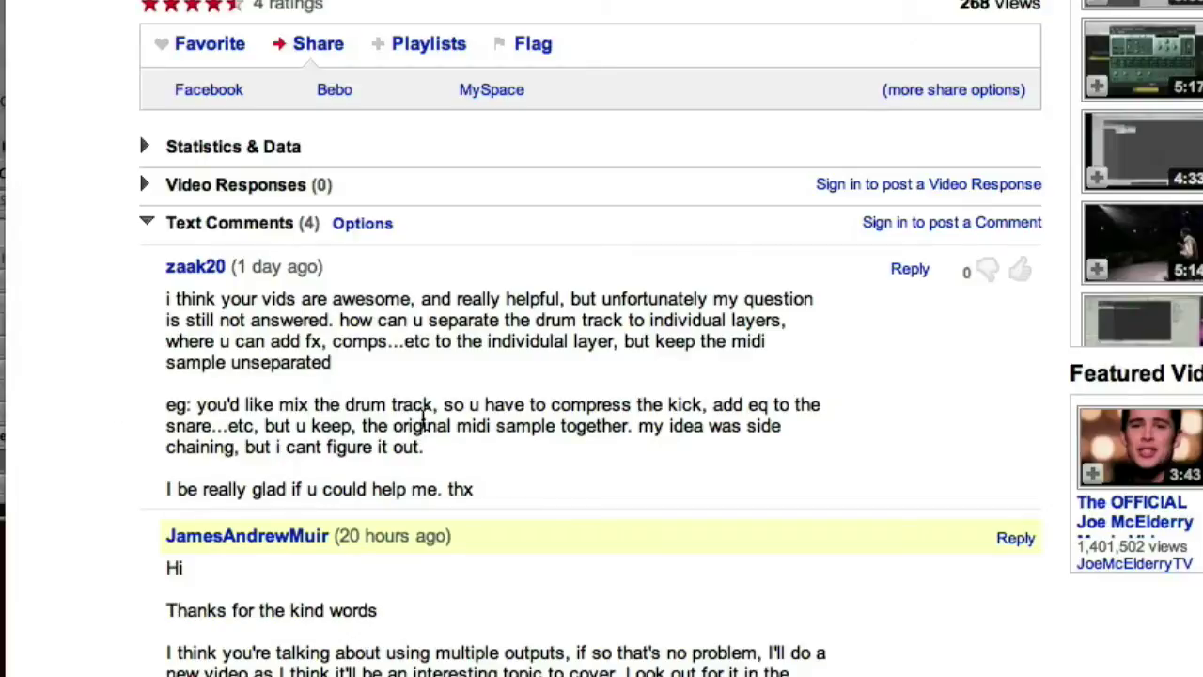
{"action": "scroll", "coordinate": [430, 449], "scroll_direction": "down", "scroll_amount": 2}
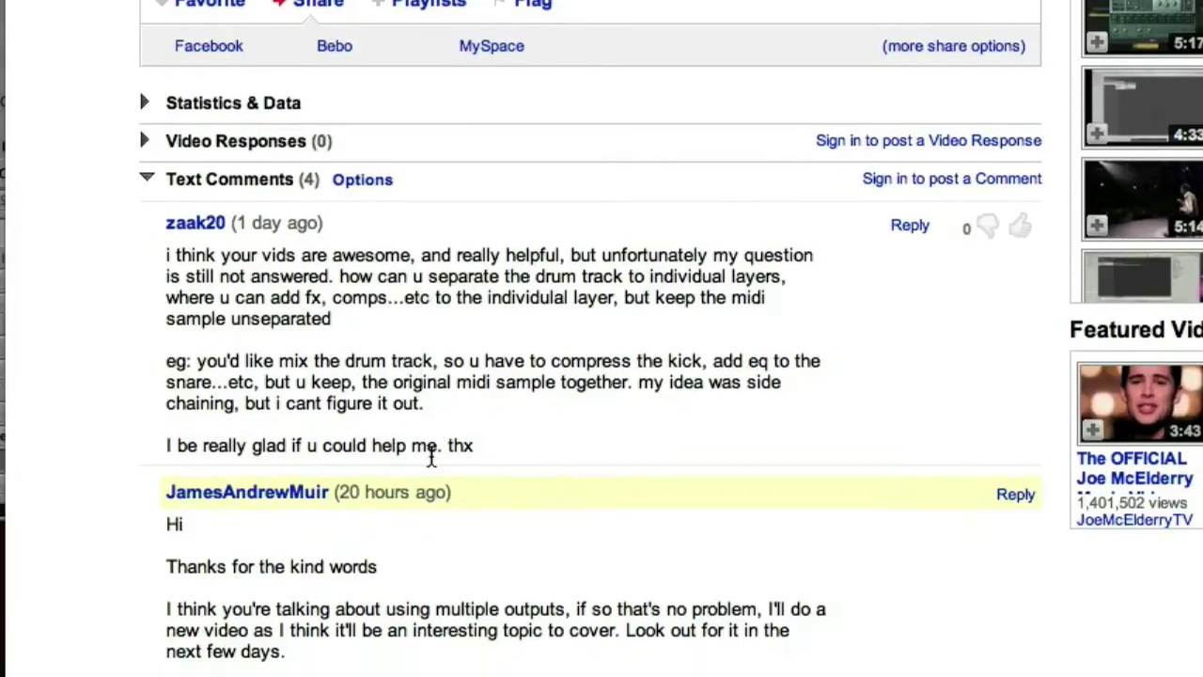
{"action": "scroll", "coordinate": [435, 365], "scroll_direction": "up", "scroll_amount": 3}
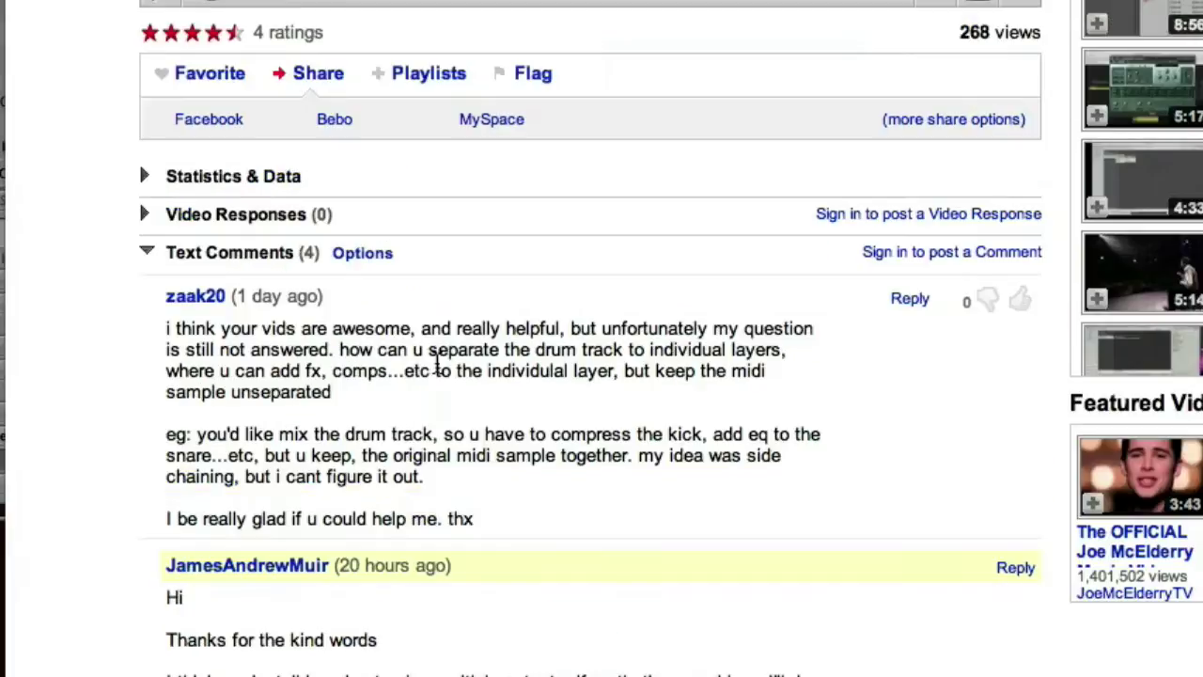
{"action": "scroll", "coordinate": [436, 364], "scroll_direction": "down", "scroll_amount": 4}
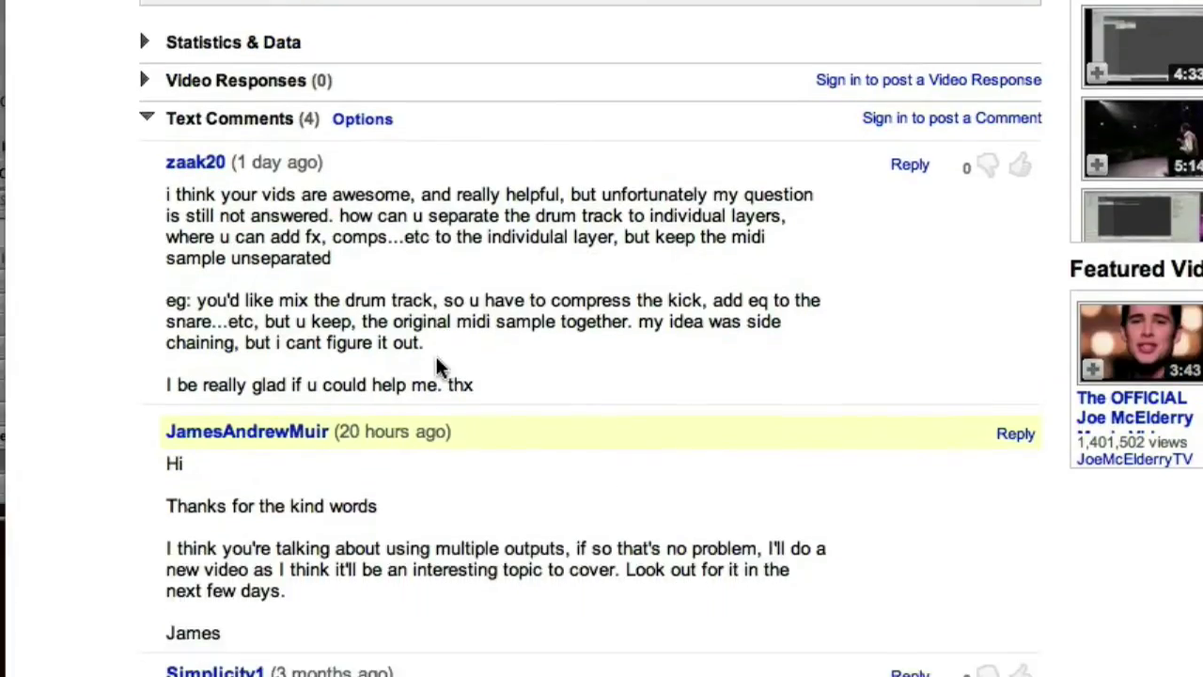
{"action": "scroll", "coordinate": [436, 362], "scroll_direction": "down", "scroll_amount": 3}
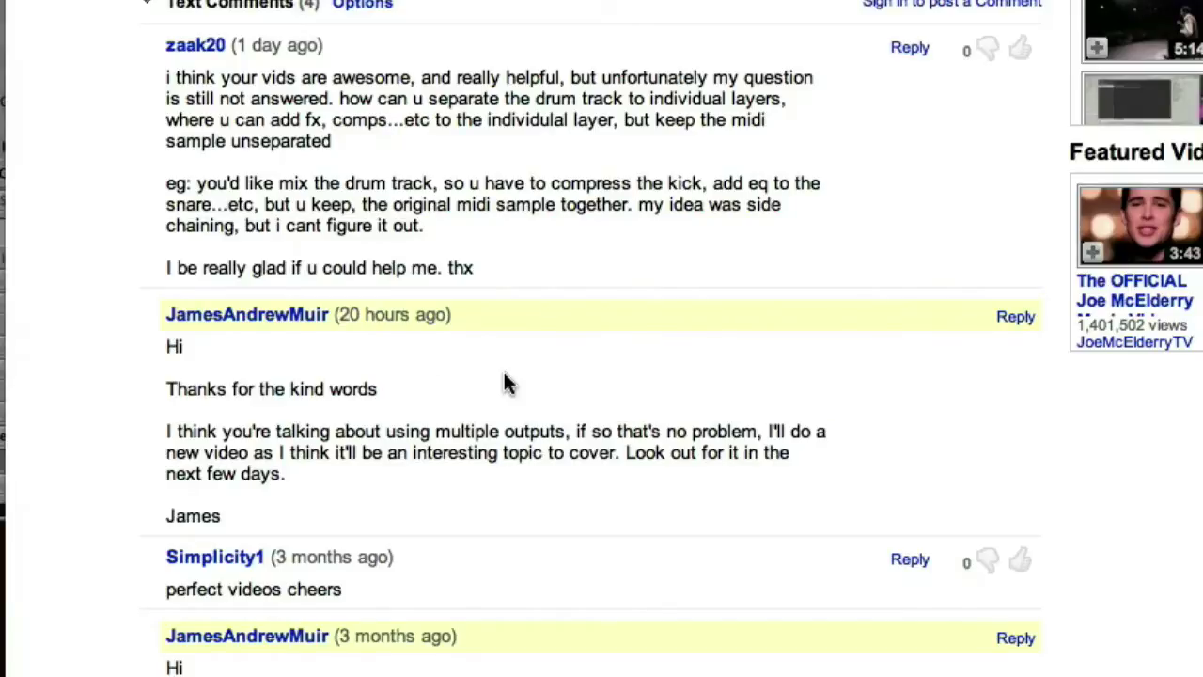
{"action": "scroll", "coordinate": [506, 389], "scroll_direction": "down", "scroll_amount": 1}
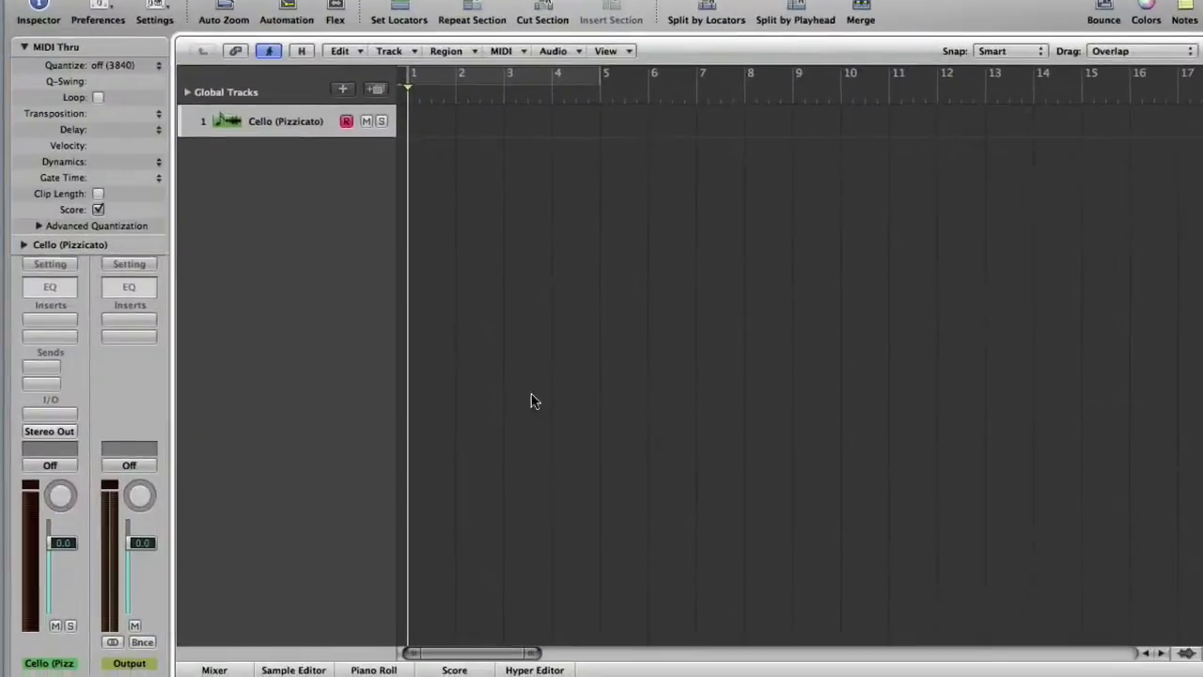
Insert a Multi Output EXS24 sampler in the track's instrument slot.
{"action": "left_click", "coordinate": [531, 401]}
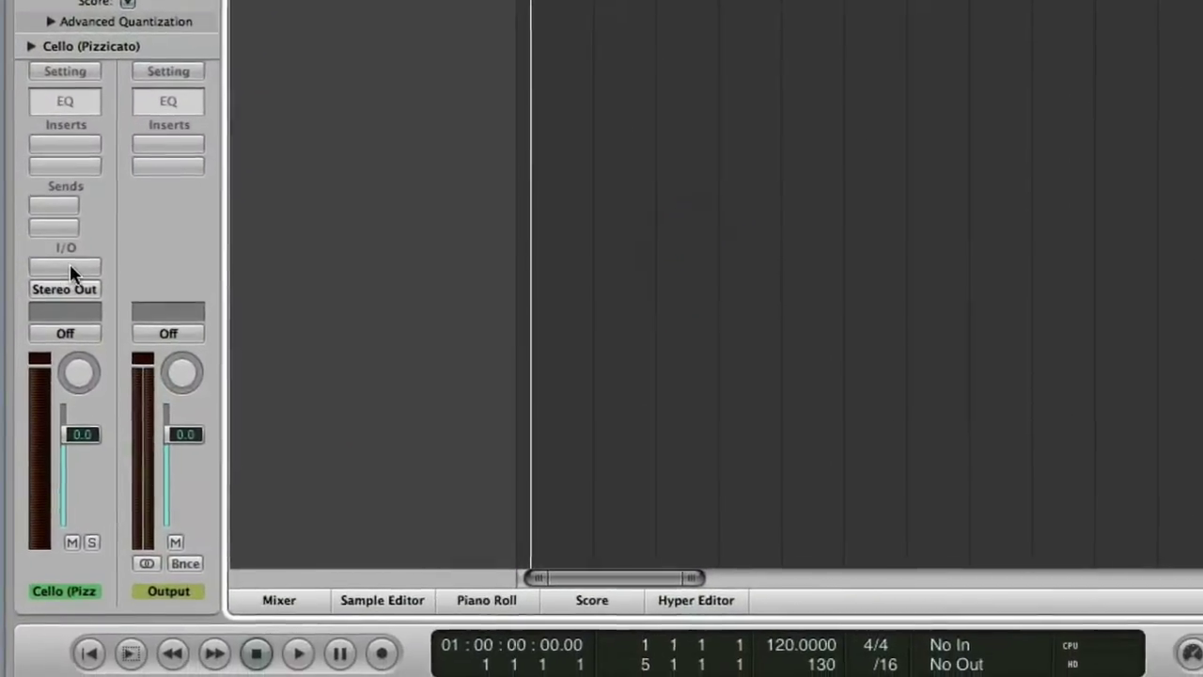
{"action": "left_click", "coordinate": [72, 267]}
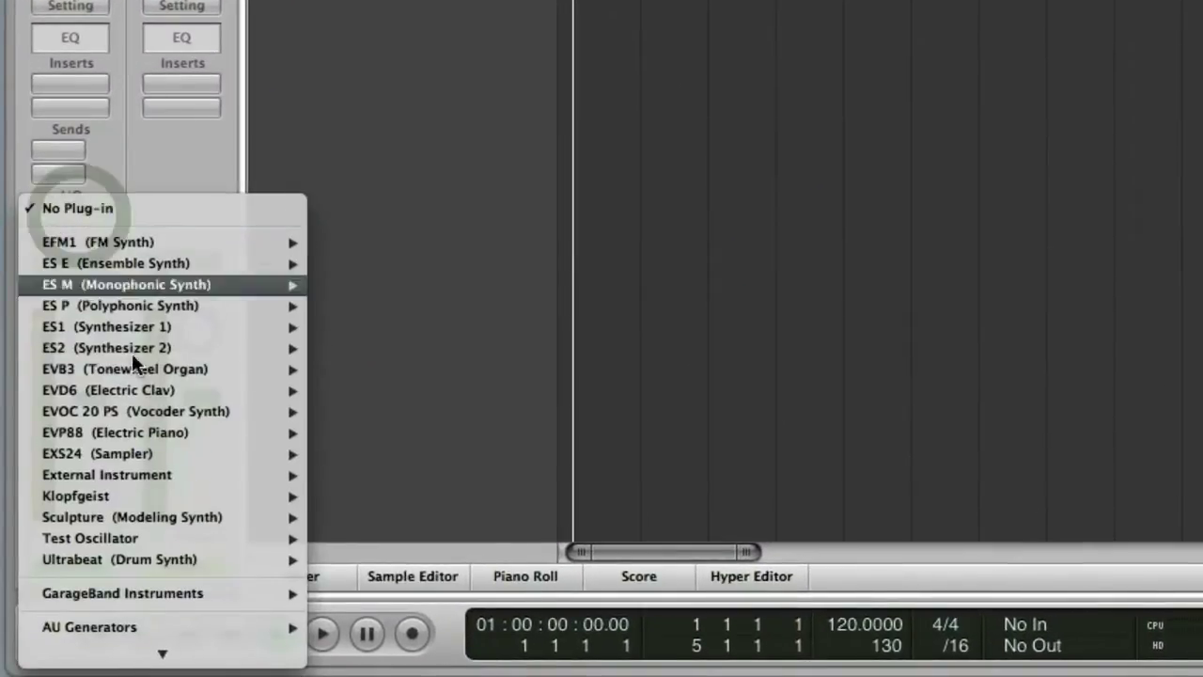
{"action": "mouse_move", "coordinate": [163, 456]}
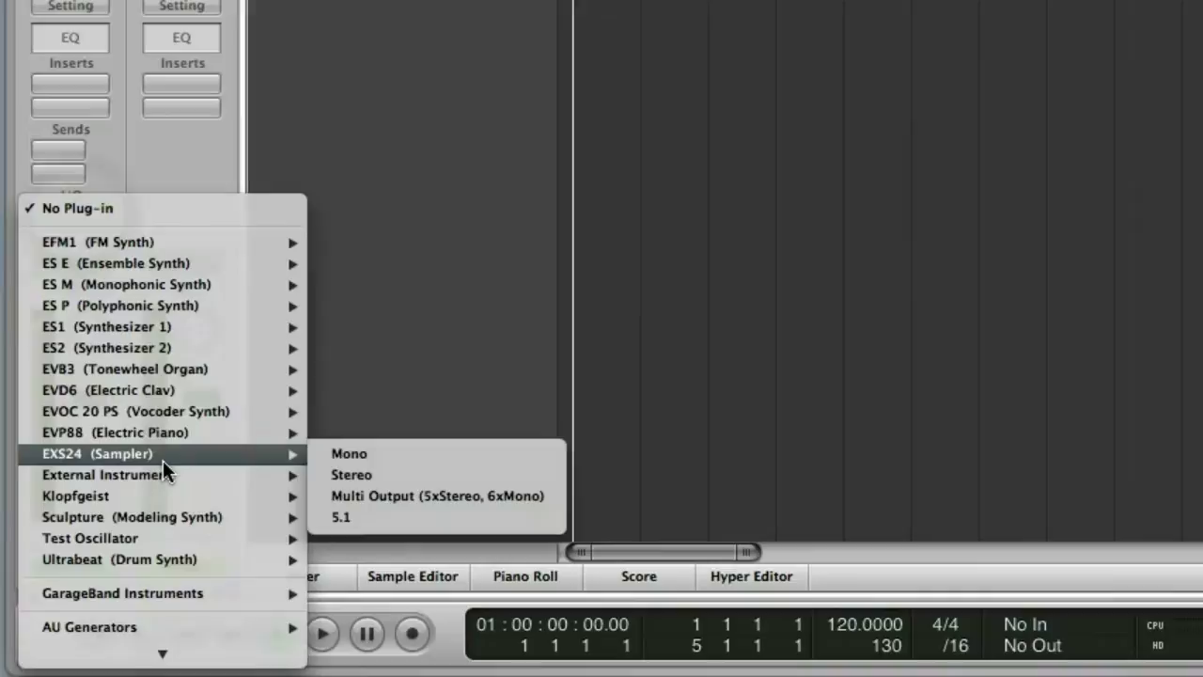
{"action": "left_click", "coordinate": [383, 496]}
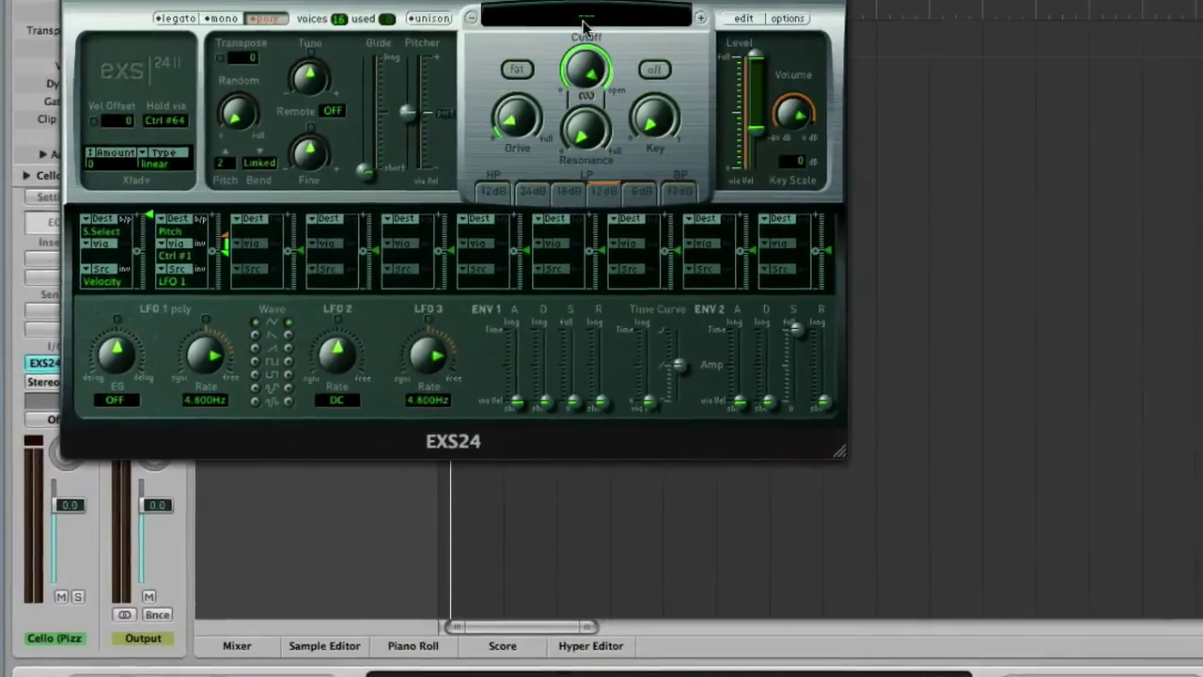
Load the Factory > 03 Drums & Percussion > 02 Electronic Drum Kits > EXS 808 kit.
{"action": "left_click", "coordinate": [583, 21]}
{"action": "mouse_move", "coordinate": [606, 259]}
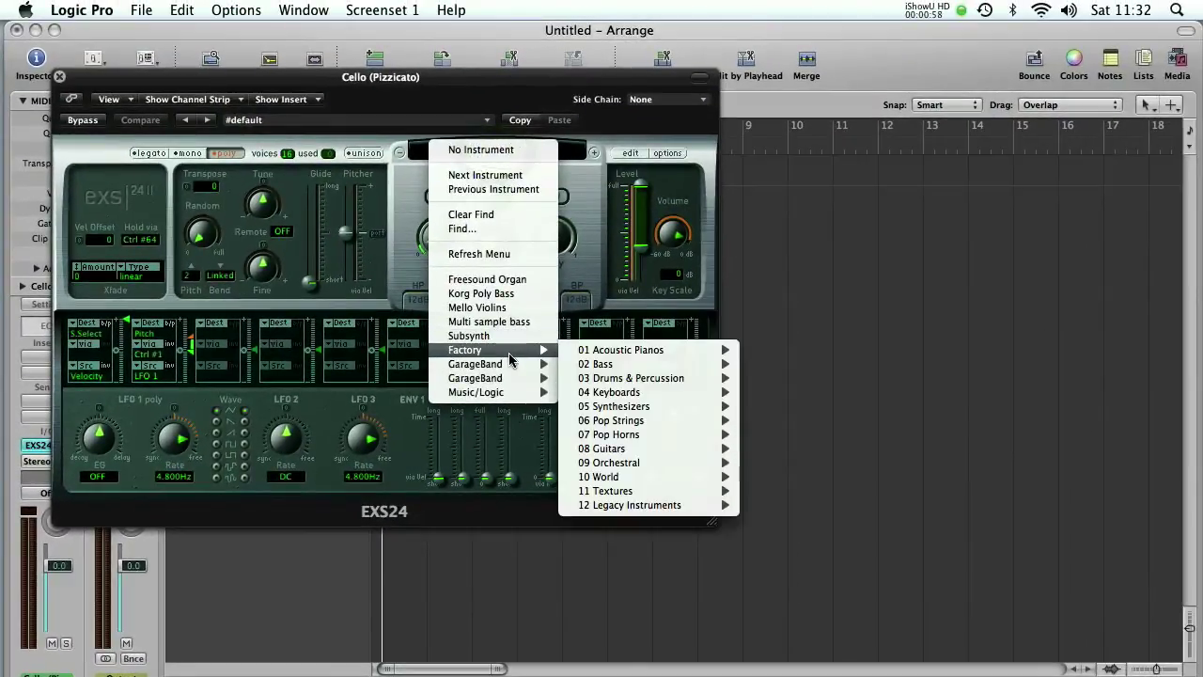
{"action": "mouse_move", "coordinate": [506, 393]}
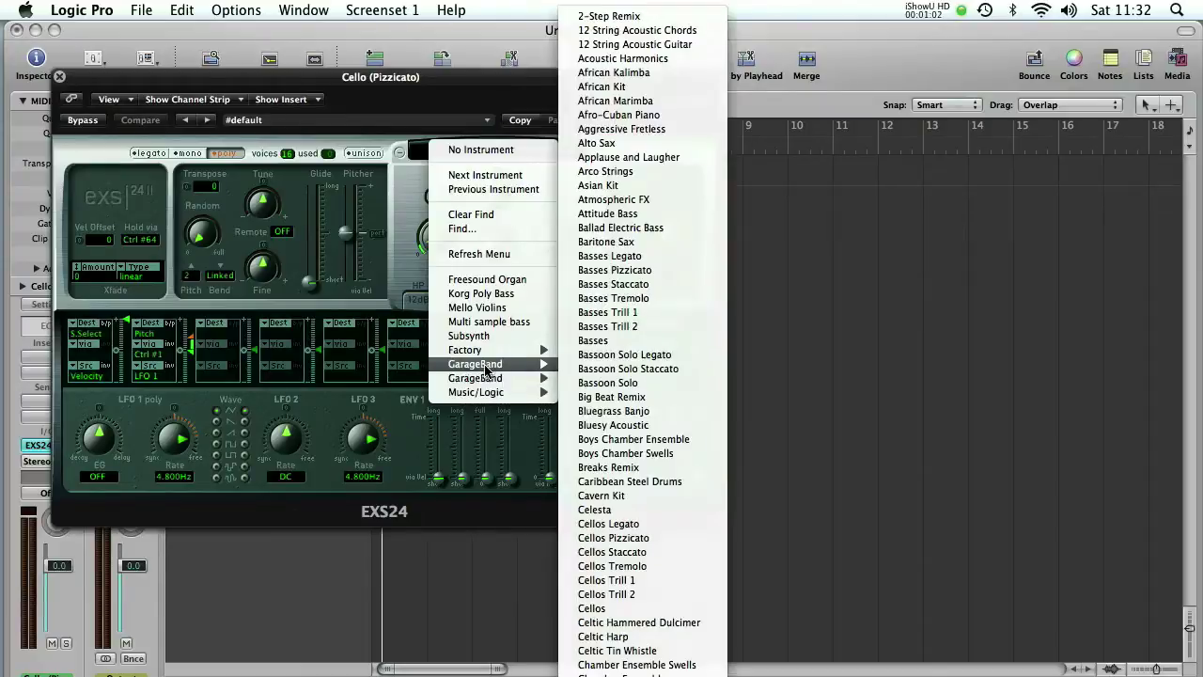
{"action": "mouse_move", "coordinate": [525, 352]}
{"action": "mouse_move", "coordinate": [669, 387]}
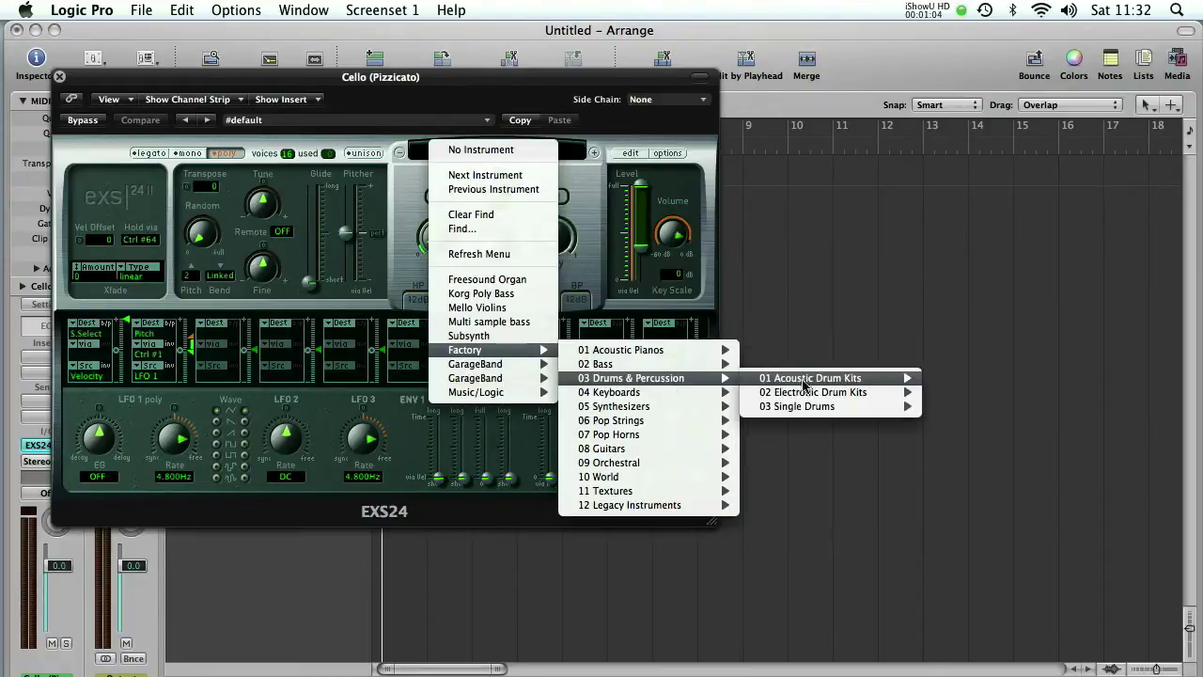
{"action": "mouse_move", "coordinate": [815, 381]}
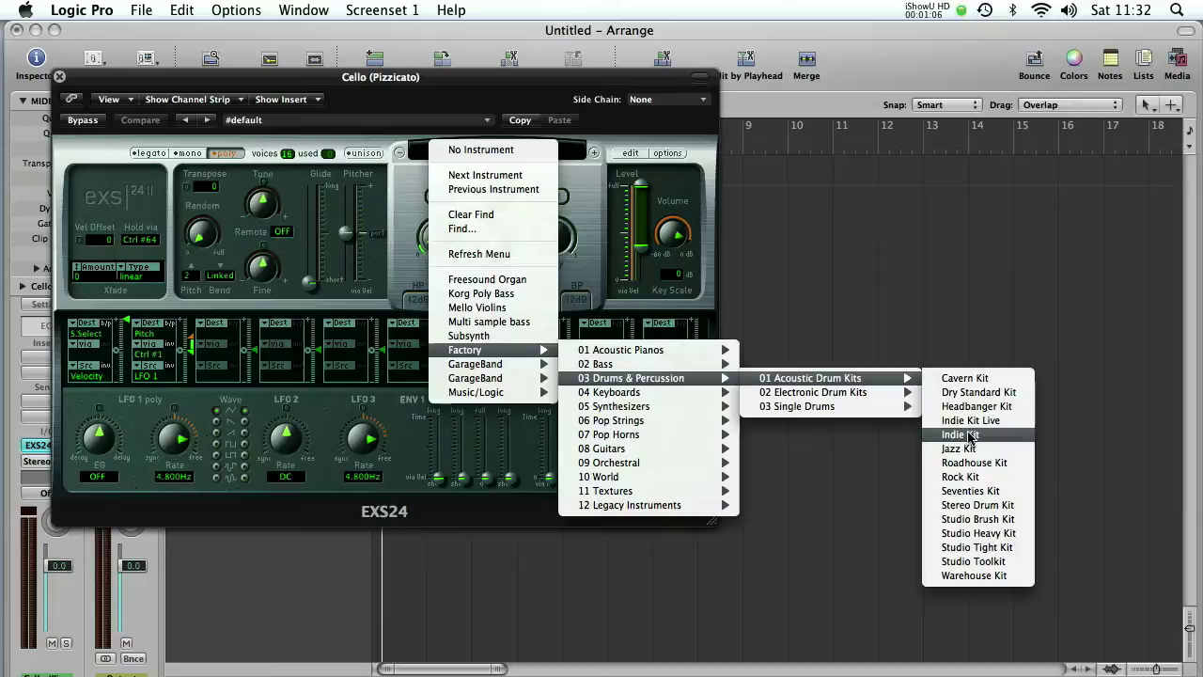
{"action": "mouse_move", "coordinate": [850, 395]}
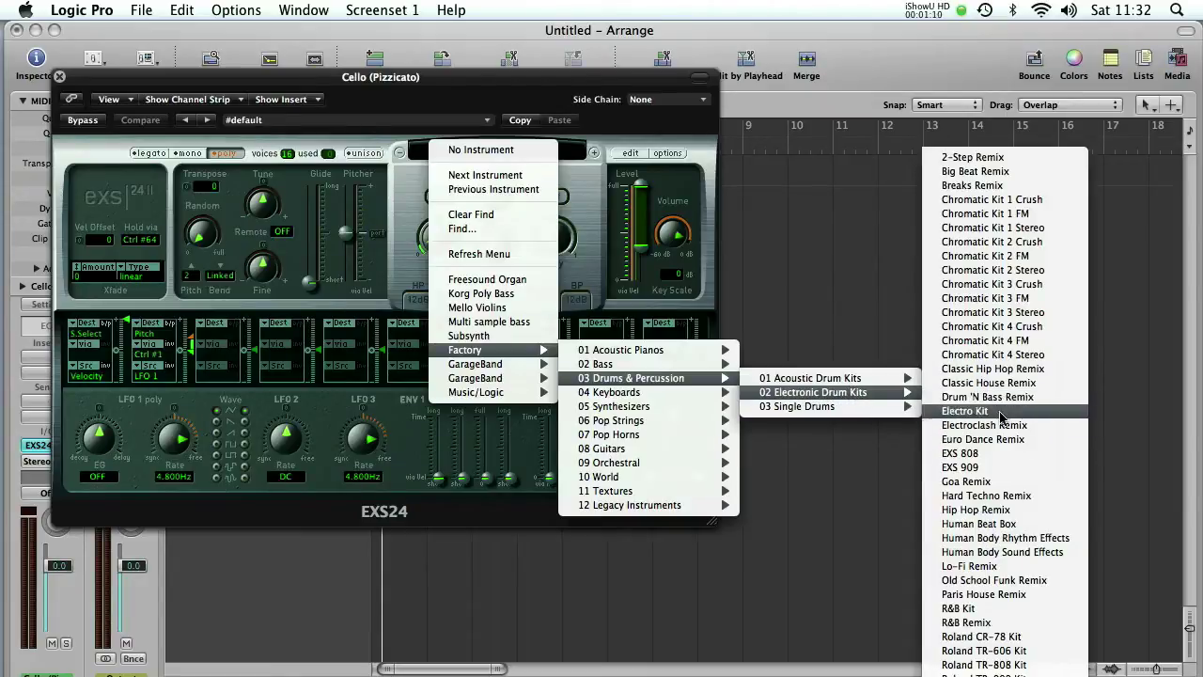
{"action": "left_click", "coordinate": [960, 453]}
{"action": "left_click_drag", "start_coordinate": [418, 87], "coordinate": [637, 88]}
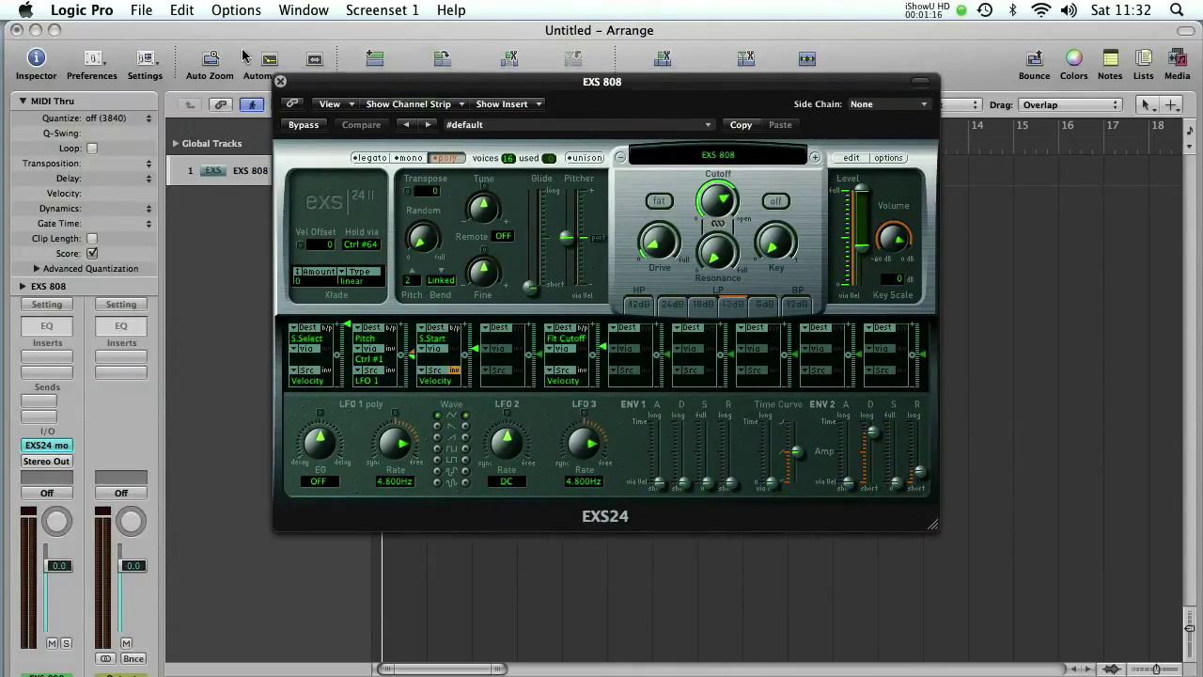
Close the sampler window and draw a new EXS 808 region at bar 1 with the Pencil.
{"action": "left_click", "coordinate": [279, 82]}
{"action": "key", "text": "Escape"}
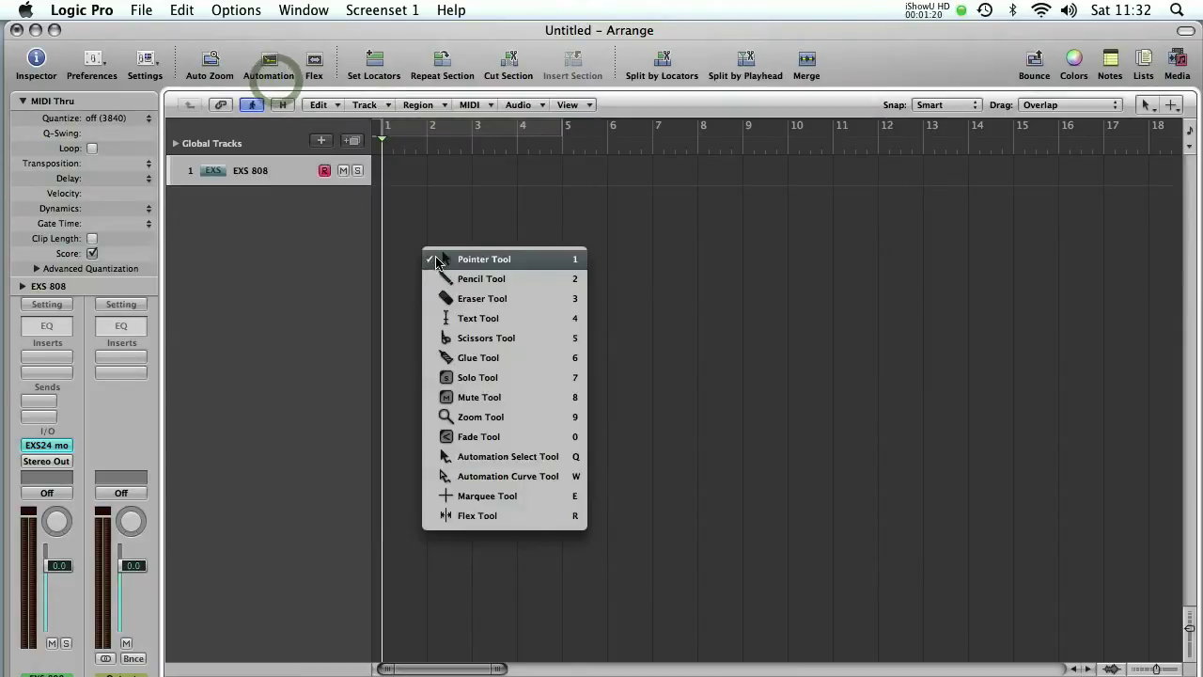
{"action": "left_click", "coordinate": [472, 282]}
{"action": "left_click", "coordinate": [404, 174]}
Open the region in the Piano Roll with the Pointer tool and resize the editor area.
{"action": "key", "text": "Escape"}
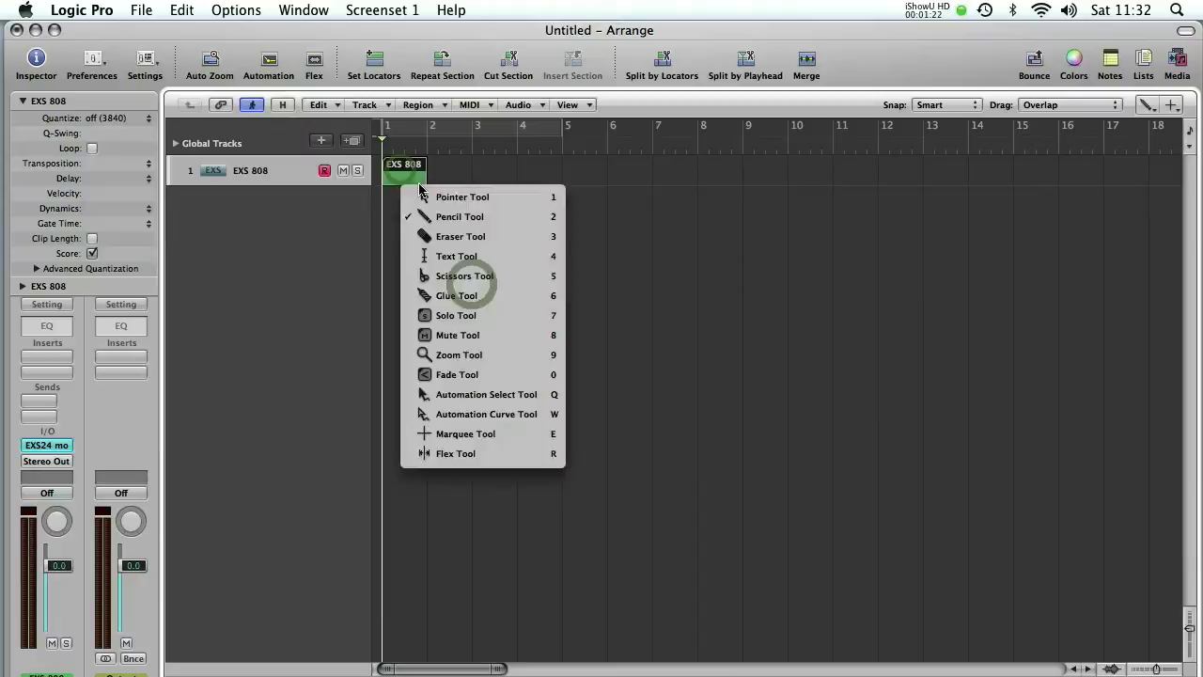
{"action": "left_click", "coordinate": [413, 196]}
{"action": "double_click", "coordinate": [418, 174]}
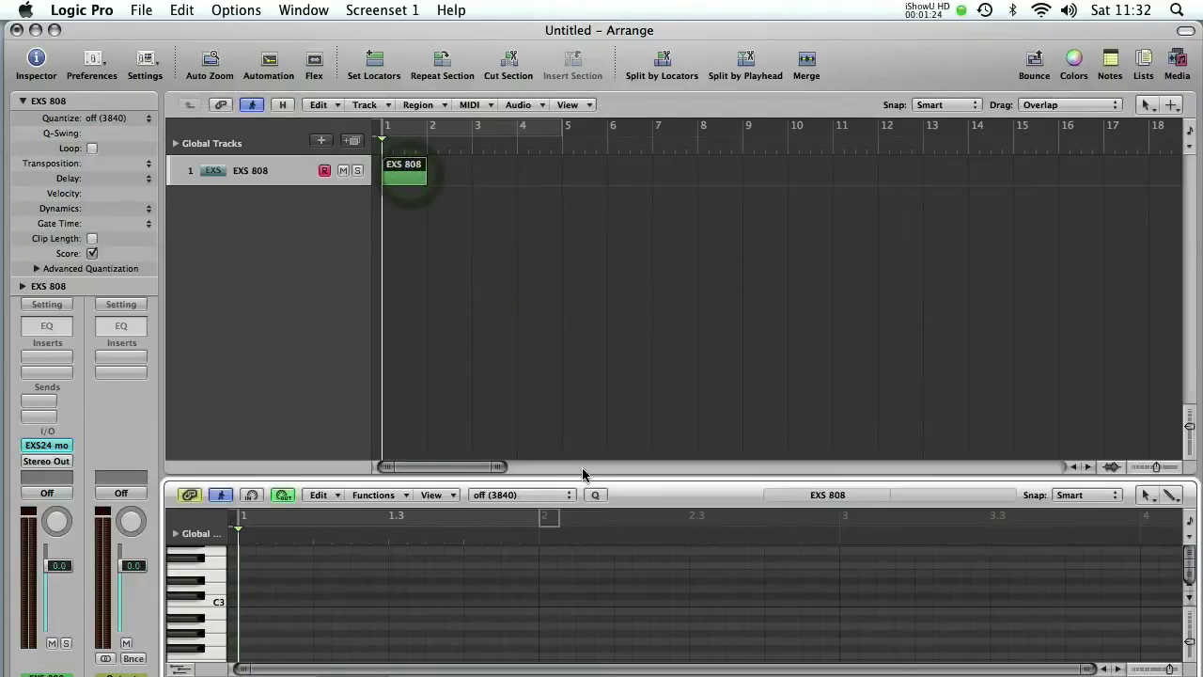
{"action": "left_click_drag", "start_coordinate": [590, 484], "coordinate": [594, 233]}
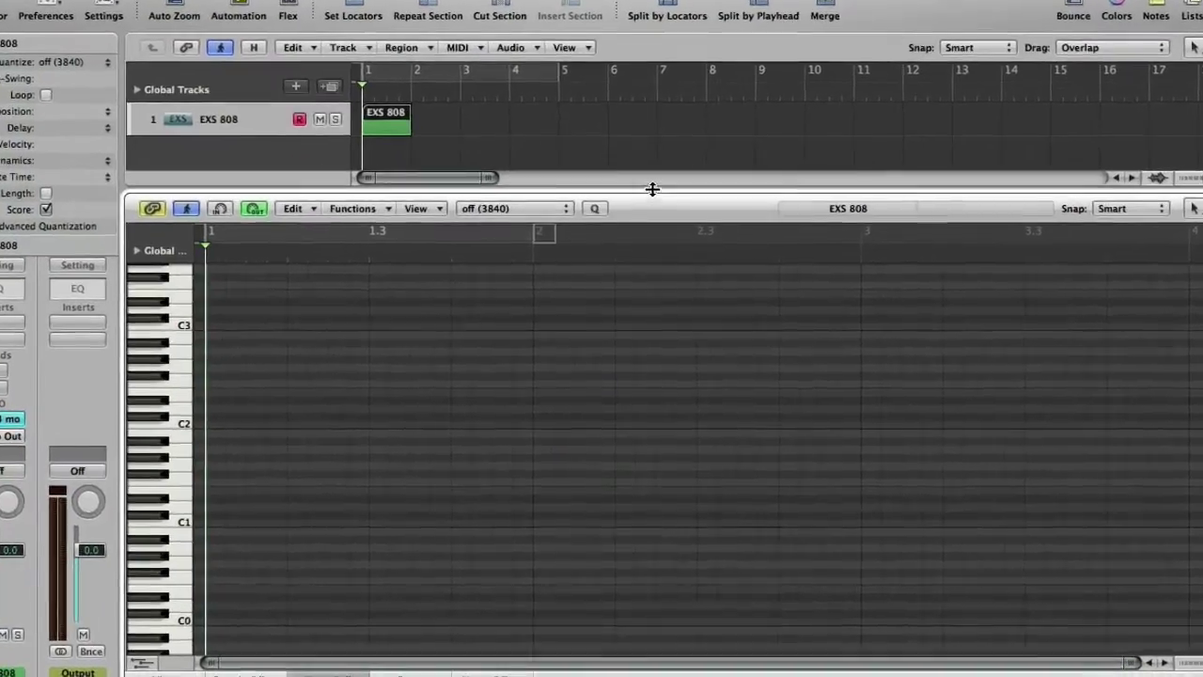
{"action": "left_click_drag", "start_coordinate": [647, 234], "coordinate": [666, 133]}
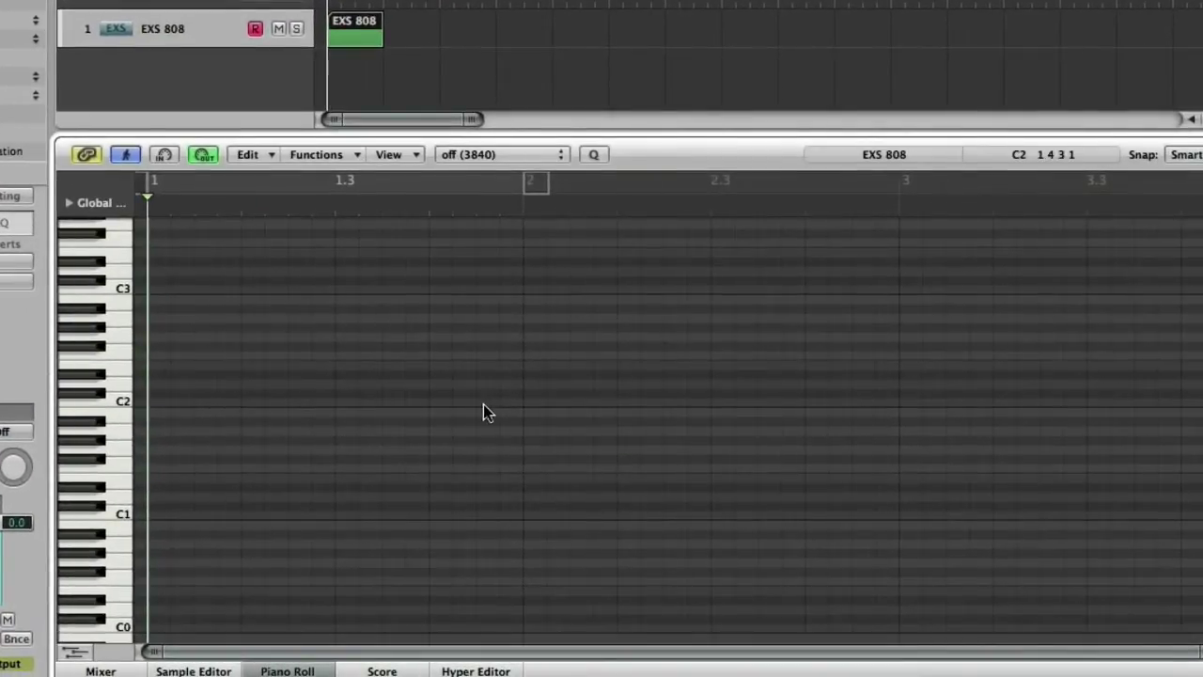
{"action": "scroll", "coordinate": [482, 409], "scroll_direction": "down", "scroll_amount": 6}
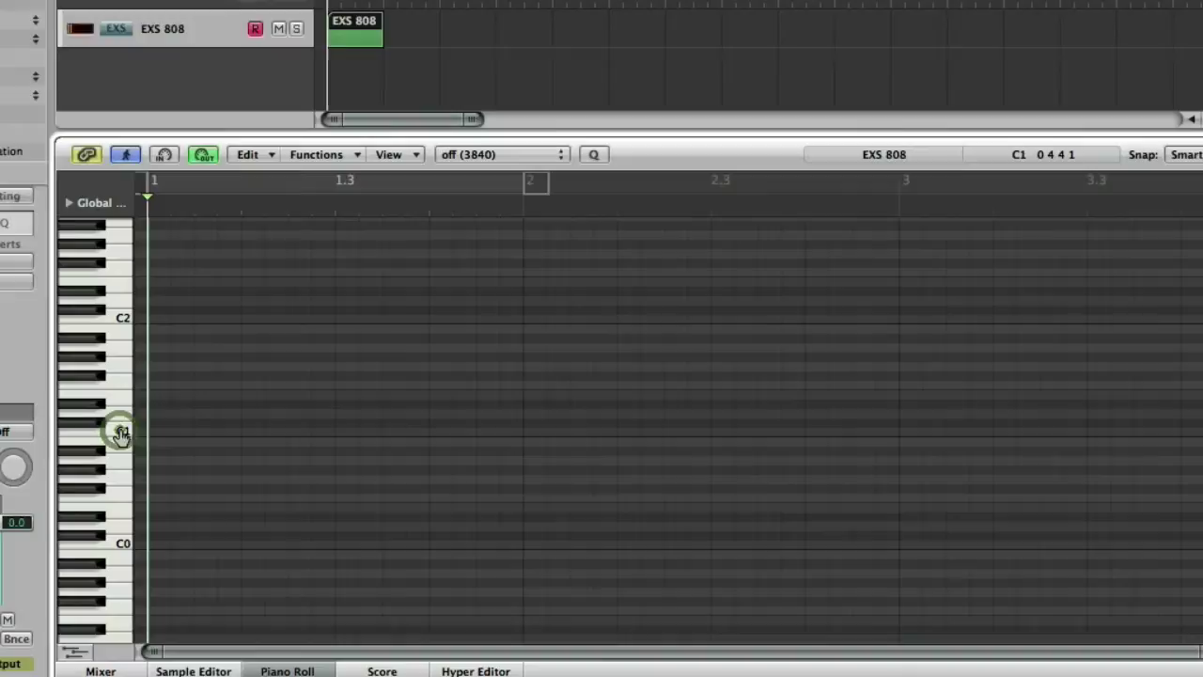
Draw C1 kick notes at the start of bar 1 and at beat 1.3, erasing a misplaced one.
{"action": "key", "text": "Escape"}
{"action": "left_click", "coordinate": [167, 460]}
{"action": "left_click", "coordinate": [153, 432]}
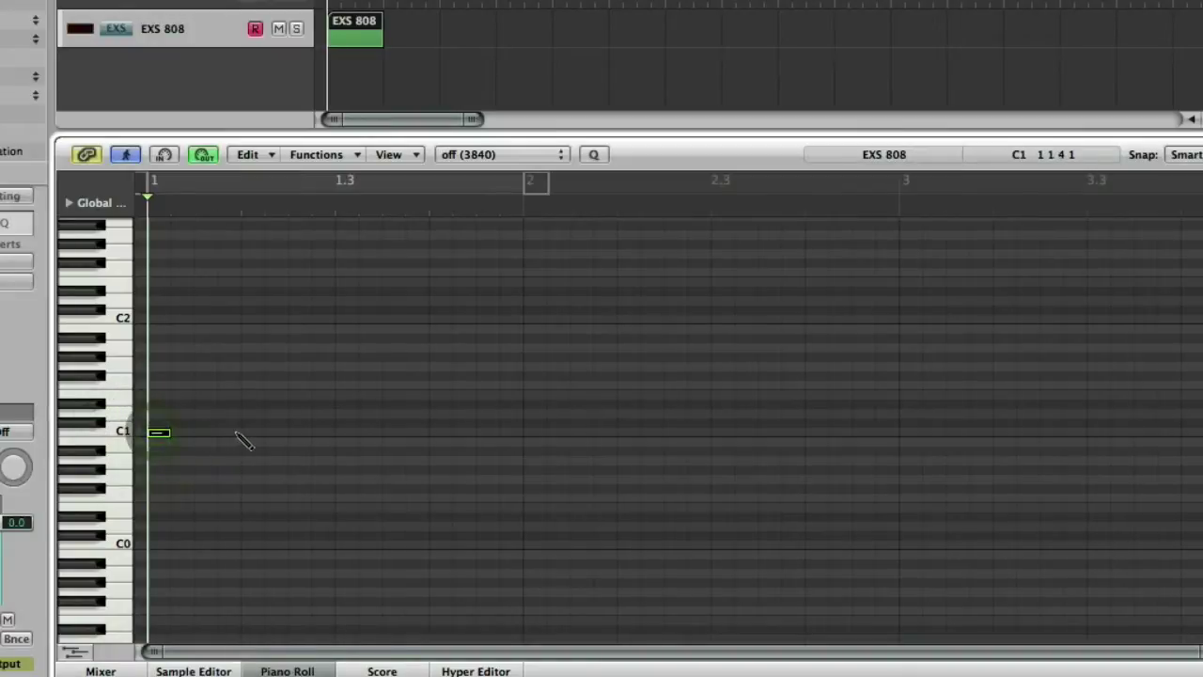
{"action": "left_click", "coordinate": [246, 433]}
{"action": "key", "text": "Escape"}
{"action": "left_click", "coordinate": [256, 436]}
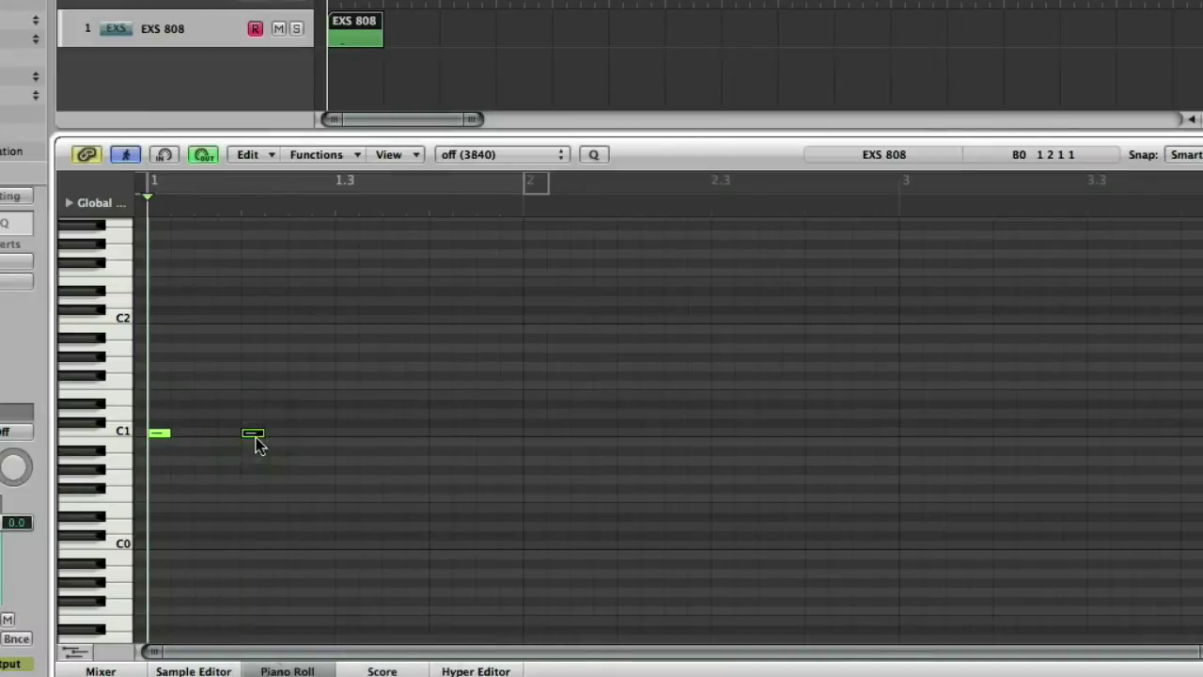
{"action": "key", "text": "Escape"}
{"action": "left_click", "coordinate": [284, 489]}
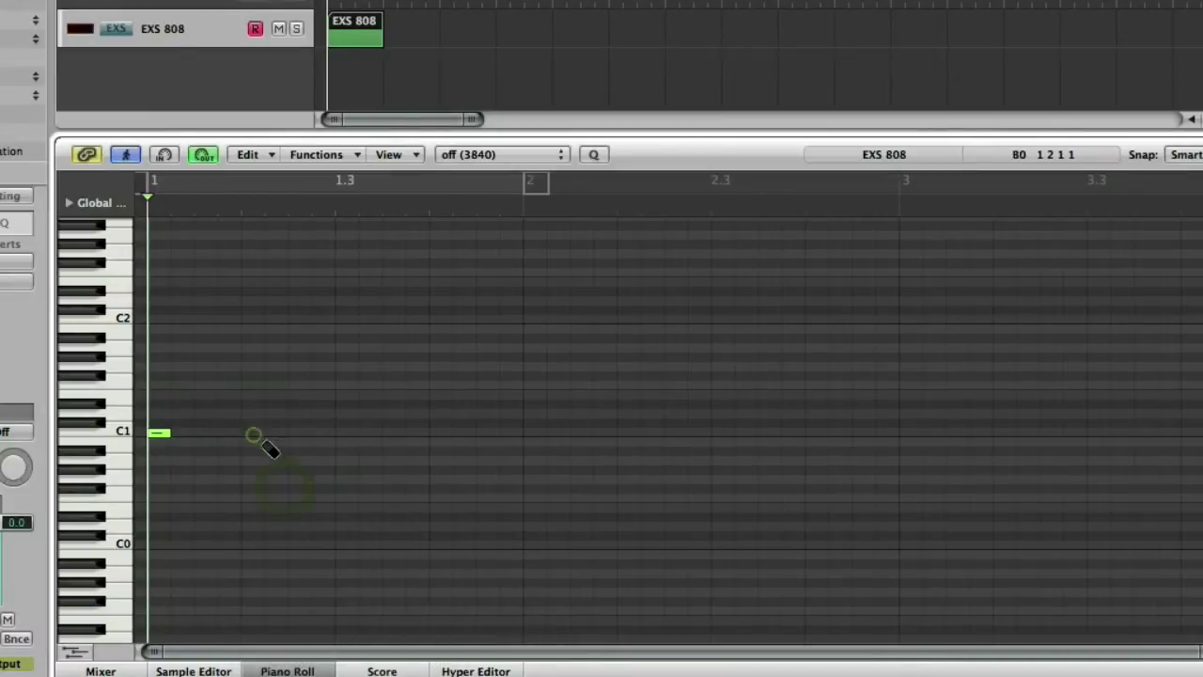
{"action": "key", "text": "Escape"}
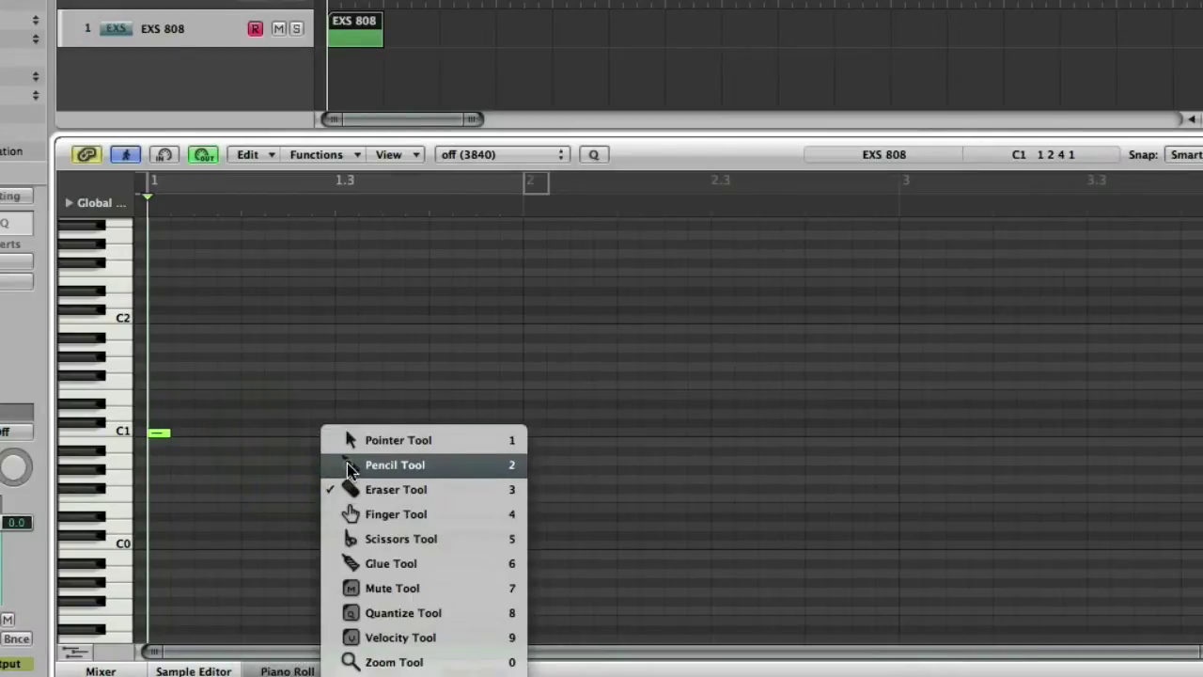
{"action": "left_click", "coordinate": [350, 466]}
{"action": "left_click", "coordinate": [346, 432]}
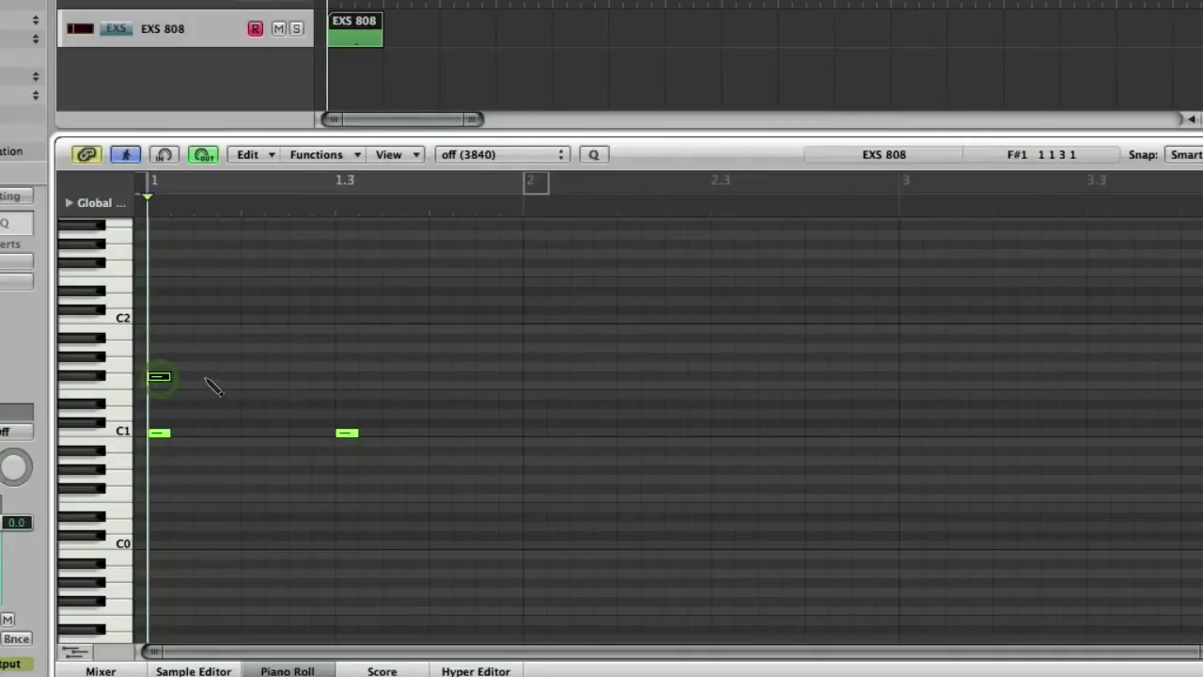
Accent the first G#1 hat, then Option-drag copies to fill the bar with eighth-note hats.
{"action": "key", "text": "Escape"}
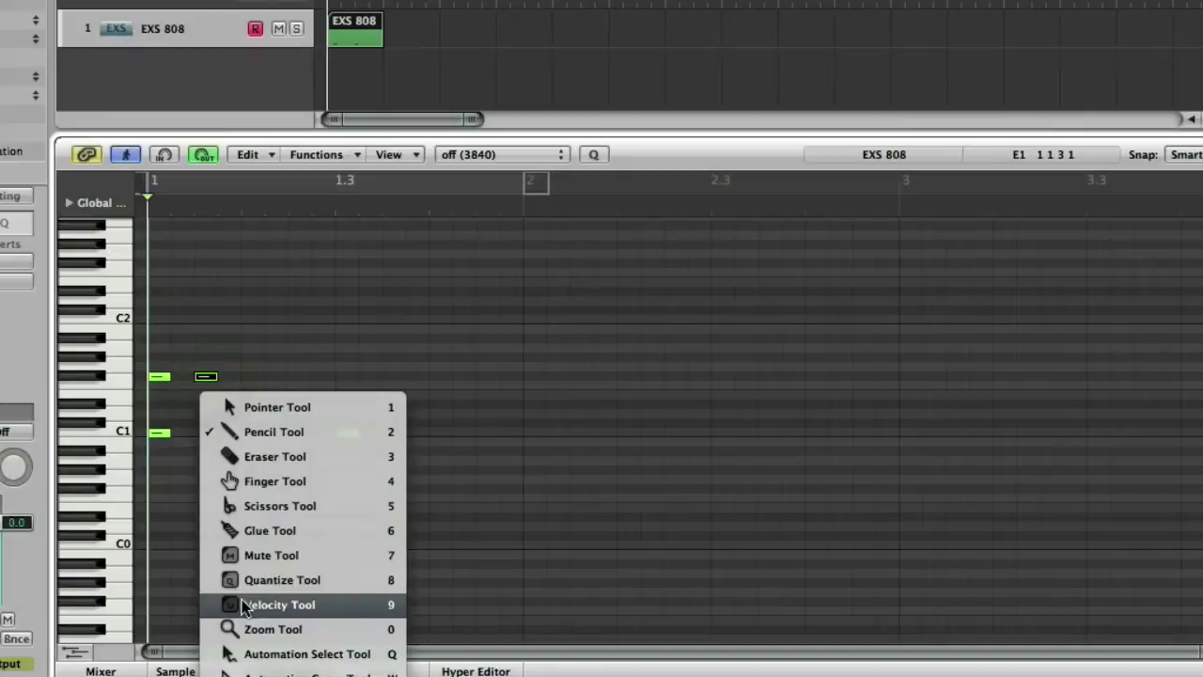
{"action": "left_click", "coordinate": [243, 599]}
{"action": "left_click_drag", "start_coordinate": [162, 380], "coordinate": [232, 399]}
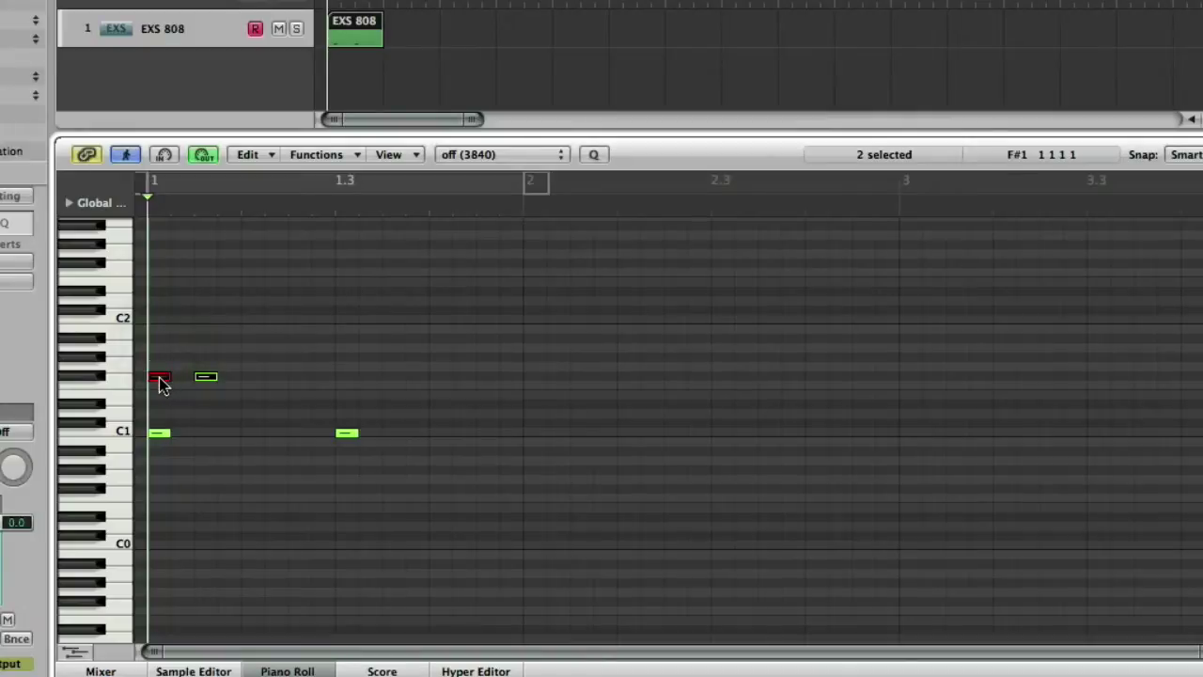
{"action": "left_click_drag", "start_coordinate": [161, 383], "coordinate": [254, 382]}
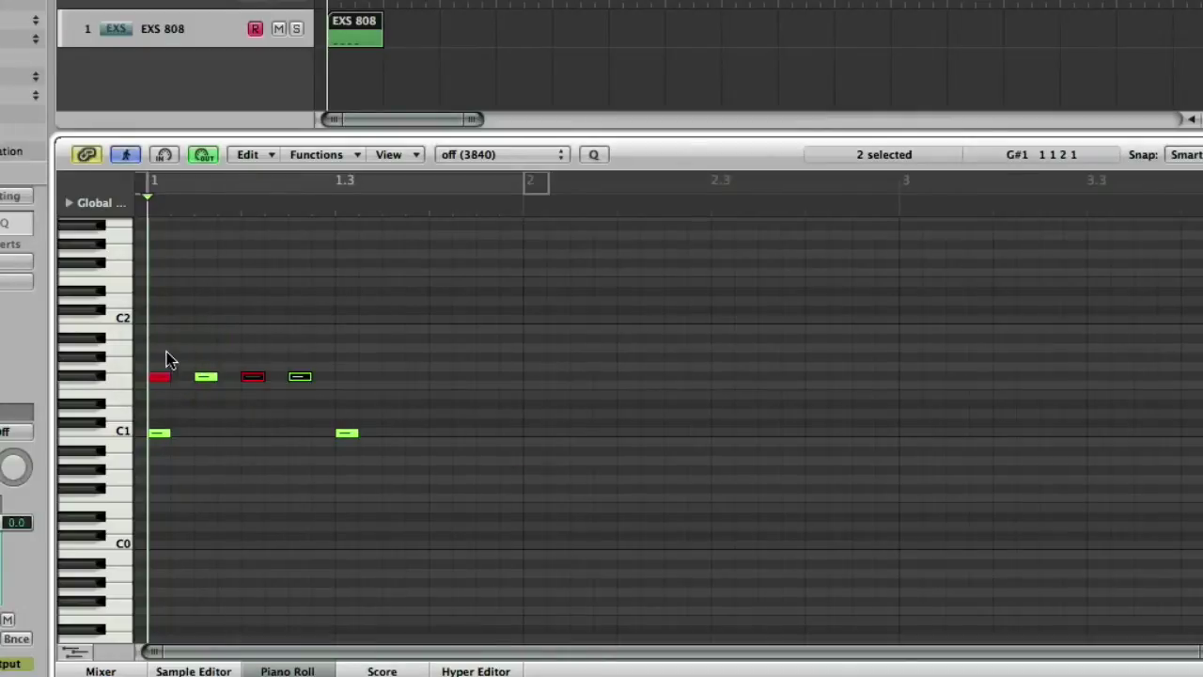
{"action": "left_click_drag", "start_coordinate": [153, 340], "coordinate": [334, 397]}
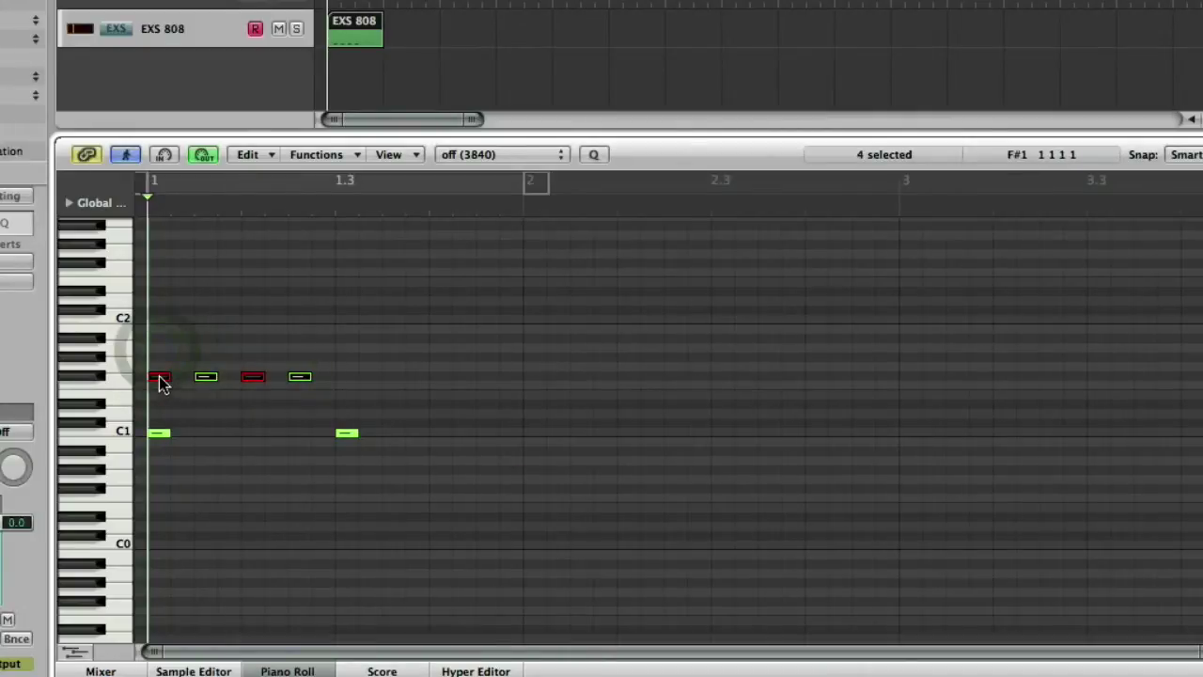
{"action": "left_click_drag", "start_coordinate": [161, 383], "coordinate": [344, 389]}
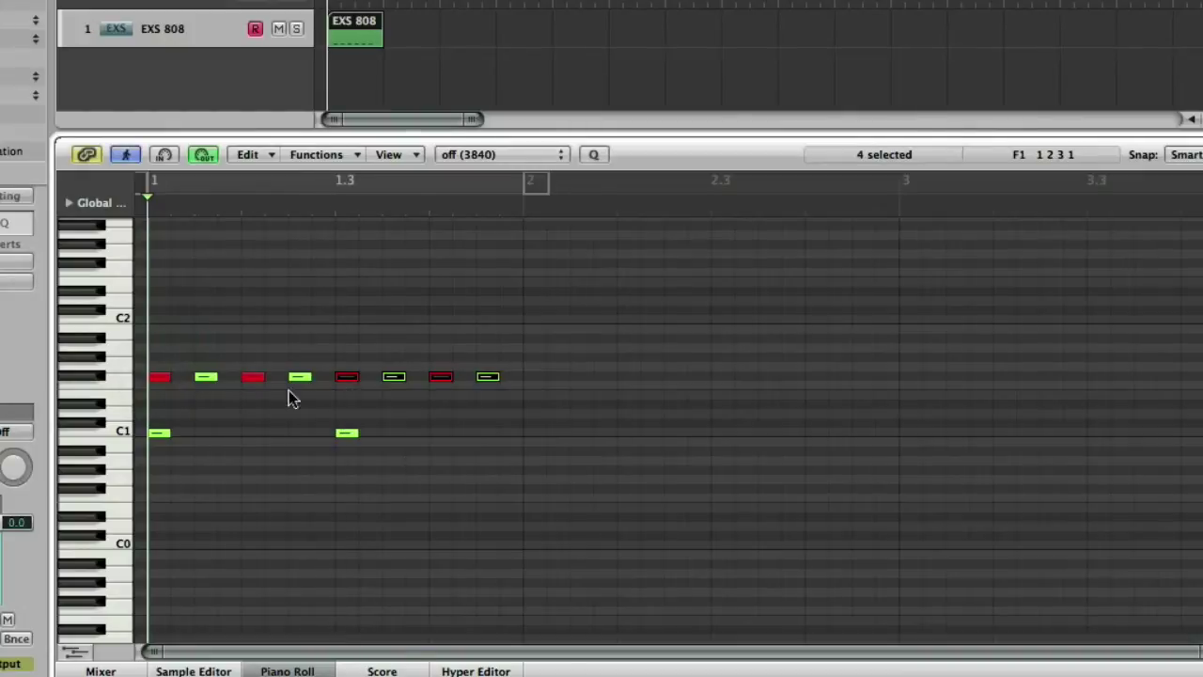
Add a D1 note on beat 2 and select both C1 kick notes.
{"action": "key", "text": "Escape"}
{"action": "left_click", "coordinate": [326, 432]}
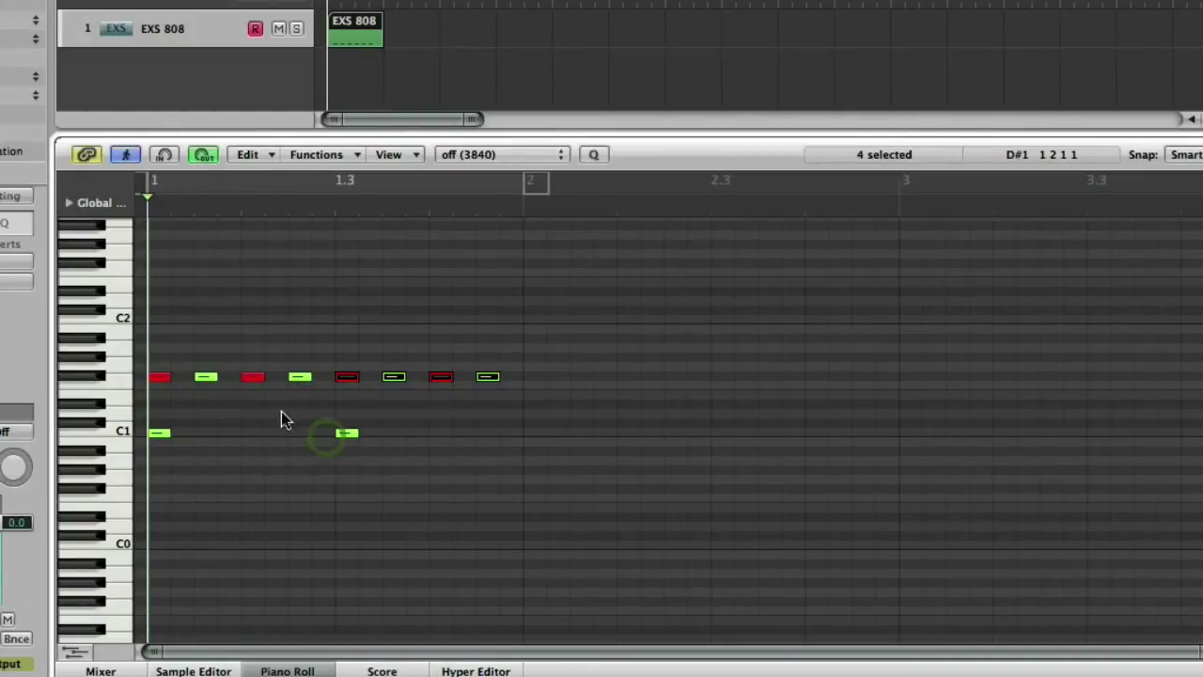
{"action": "left_click", "coordinate": [252, 415]}
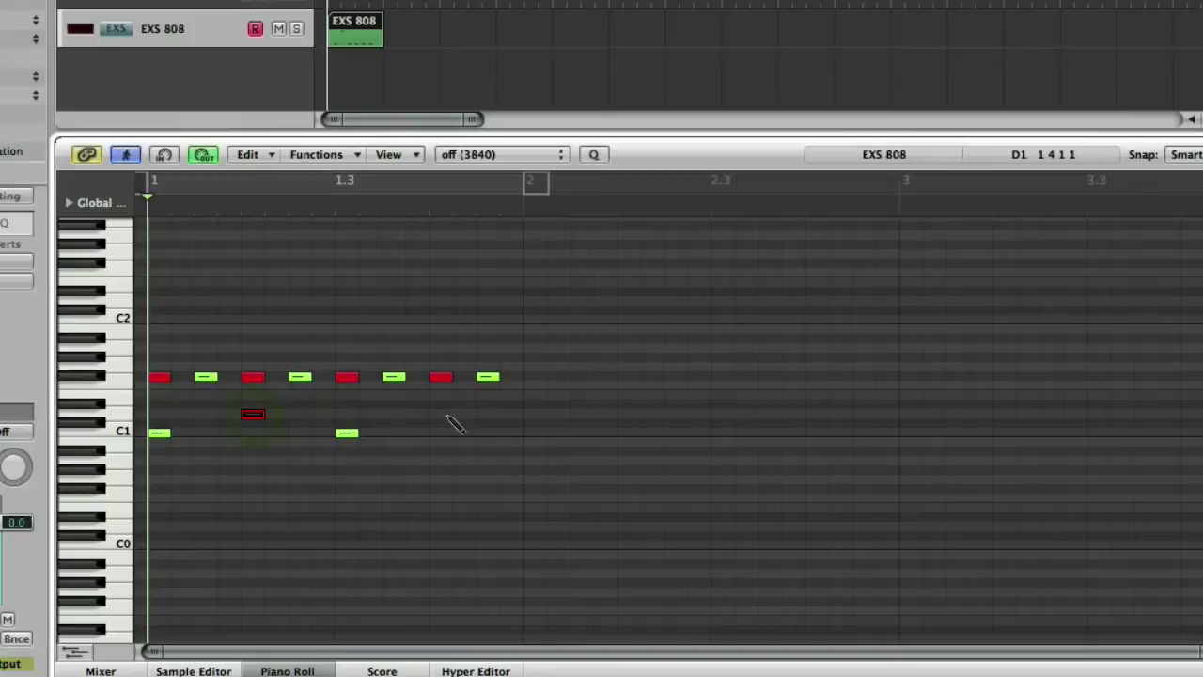
{"action": "key", "text": "Escape"}
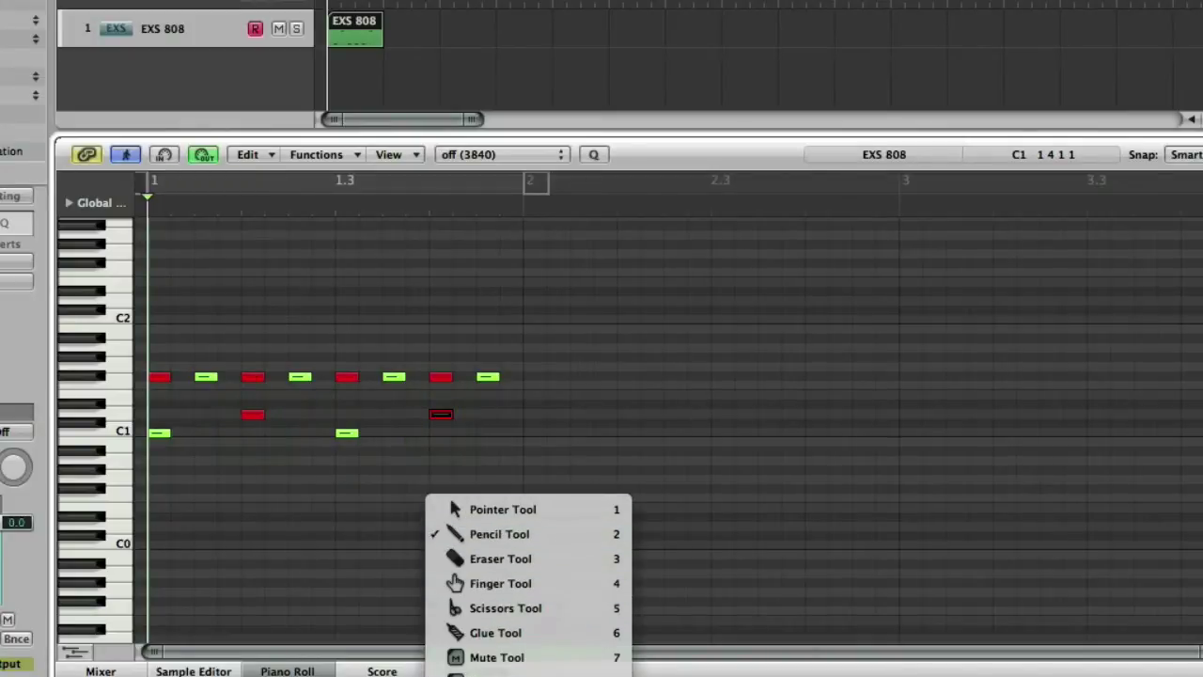
{"action": "key", "text": "Escape"}
{"action": "mouse_move", "coordinate": [428, 517]}
{"action": "left_mouse_down"}
{"action": "mouse_move", "coordinate": [201, 480]}
{"action": "mouse_move", "coordinate": [178, 438]}
{"action": "mouse_move", "coordinate": [160, 433]}
{"action": "mouse_move", "coordinate": [162, 202]}
{"action": "mouse_move", "coordinate": [179, 198]}
{"action": "left_mouse_up"}
Add soft D1 ghost notes mid-bar and at bar end, then set a cycle range over bar 1.
{"action": "key", "text": "Escape"}
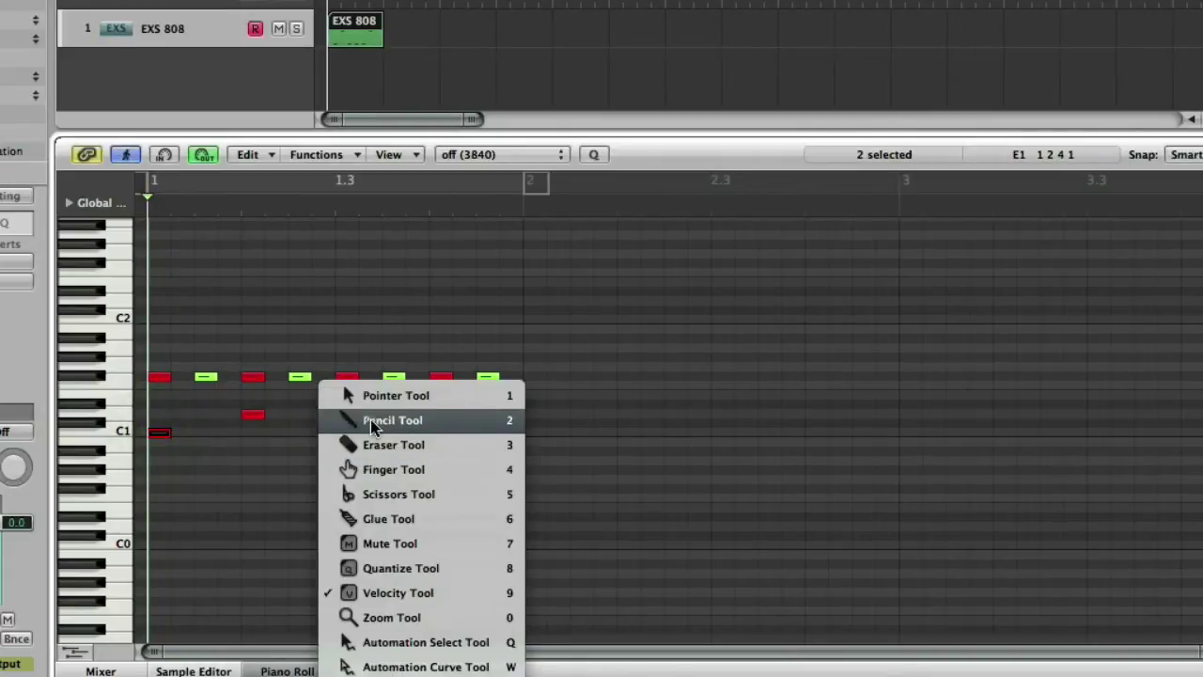
{"action": "left_click", "coordinate": [370, 419]}
{"action": "key", "text": "Escape"}
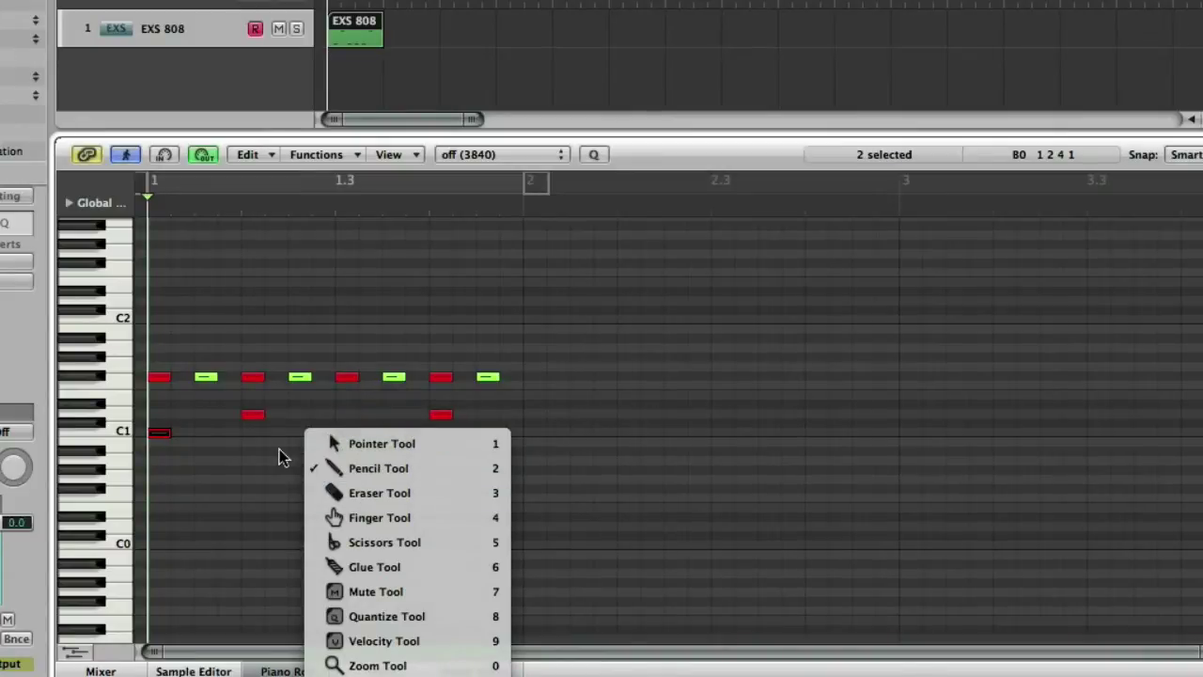
{"action": "key", "text": "Escape"}
{"action": "key", "text": "Escape"}
{"action": "left_click", "coordinate": [316, 435]}
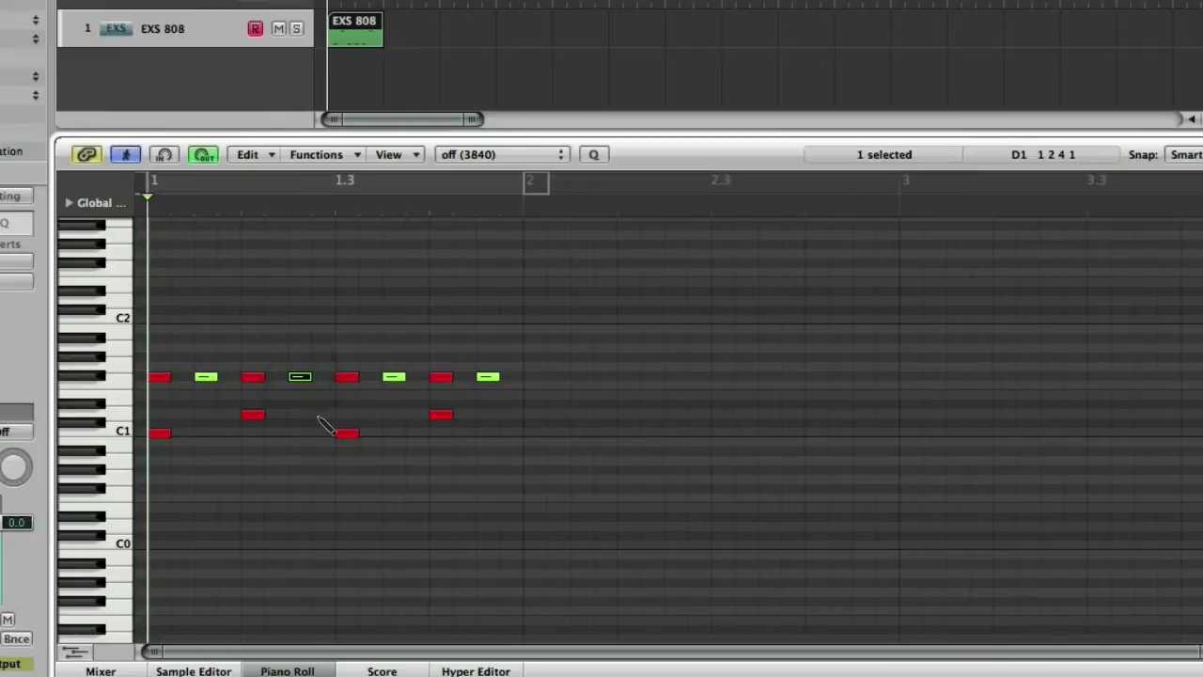
{"action": "left_click", "coordinate": [319, 416]}
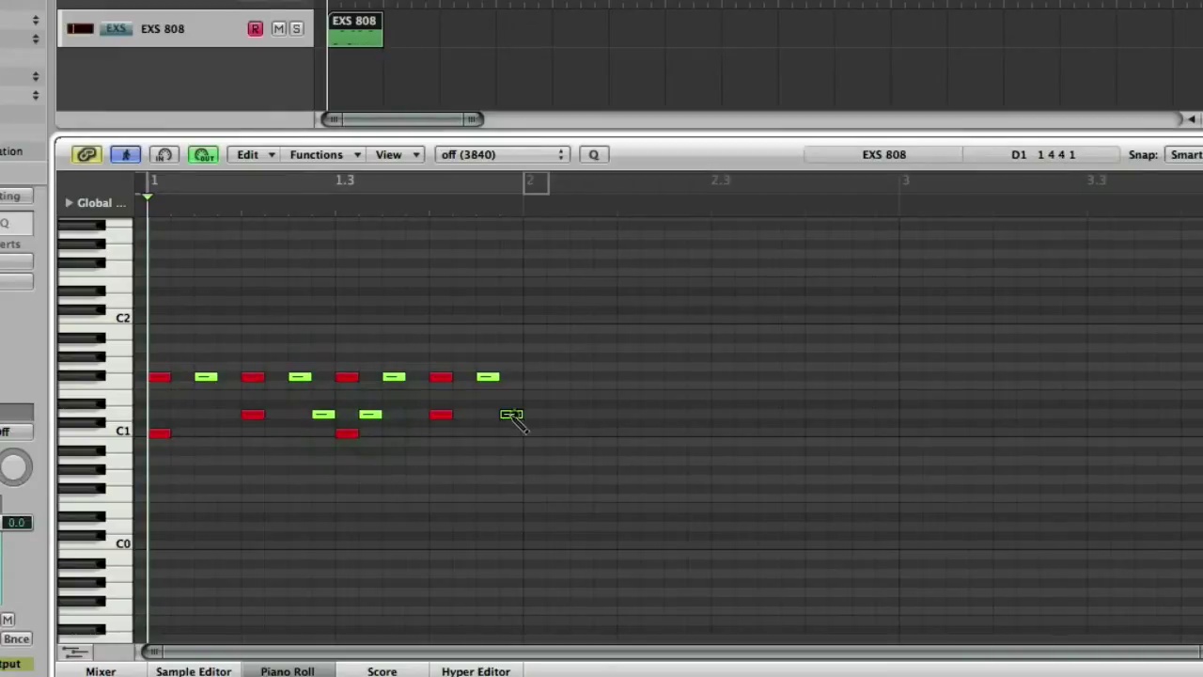
{"action": "left_click", "coordinate": [510, 417]}
{"action": "left_click_drag", "start_coordinate": [156, 186], "coordinate": [519, 206]}
Extend the cycle range to bar 5, loop the EXS 808 region to bar 5, and play it back.
{"action": "key", "text": "space"}
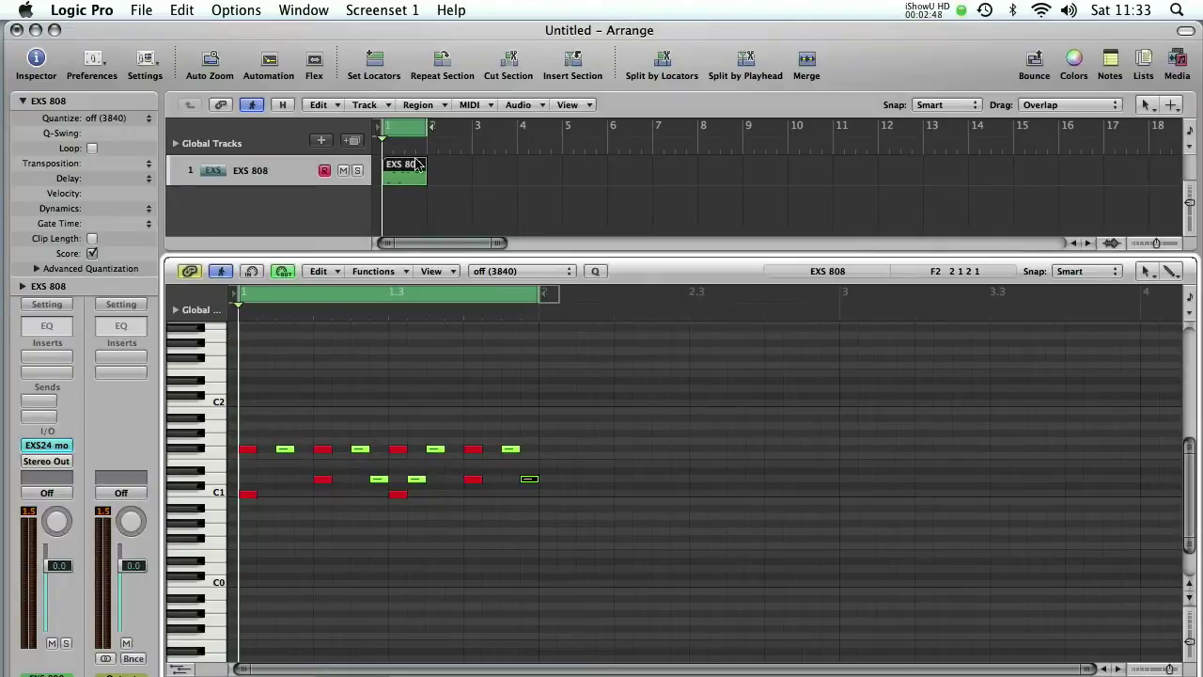
{"action": "left_click_drag", "start_coordinate": [428, 130], "coordinate": [566, 126]}
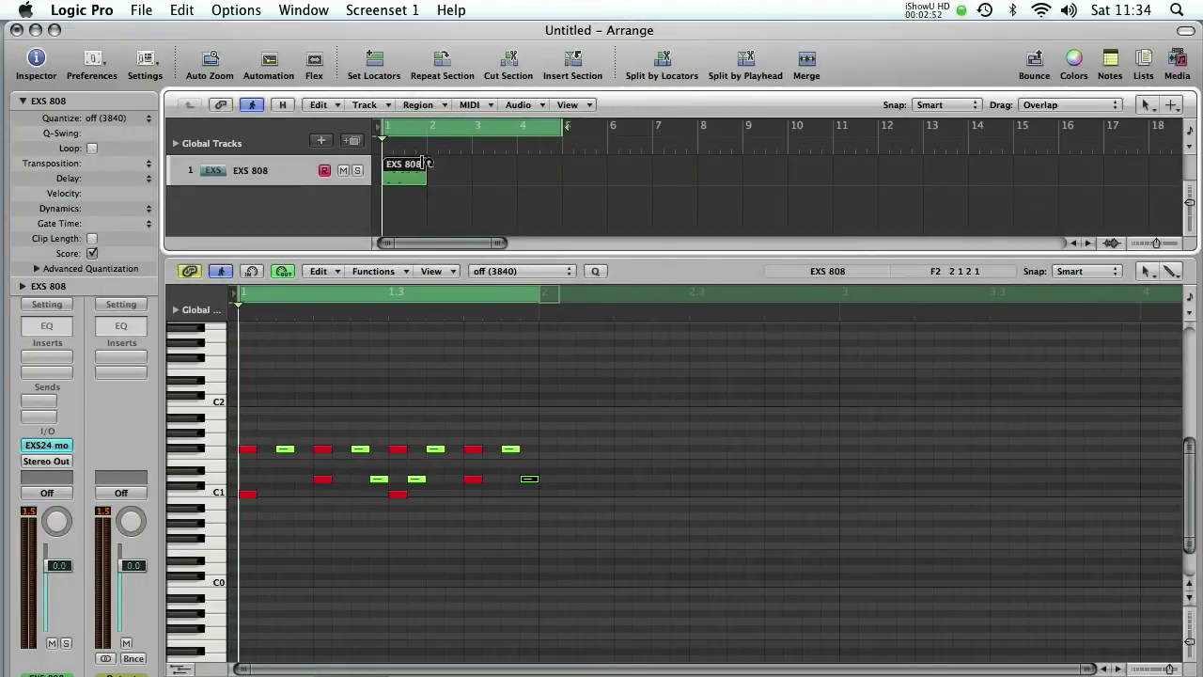
{"action": "left_click_drag", "start_coordinate": [425, 164], "coordinate": [558, 171]}
{"action": "key", "text": "space"}
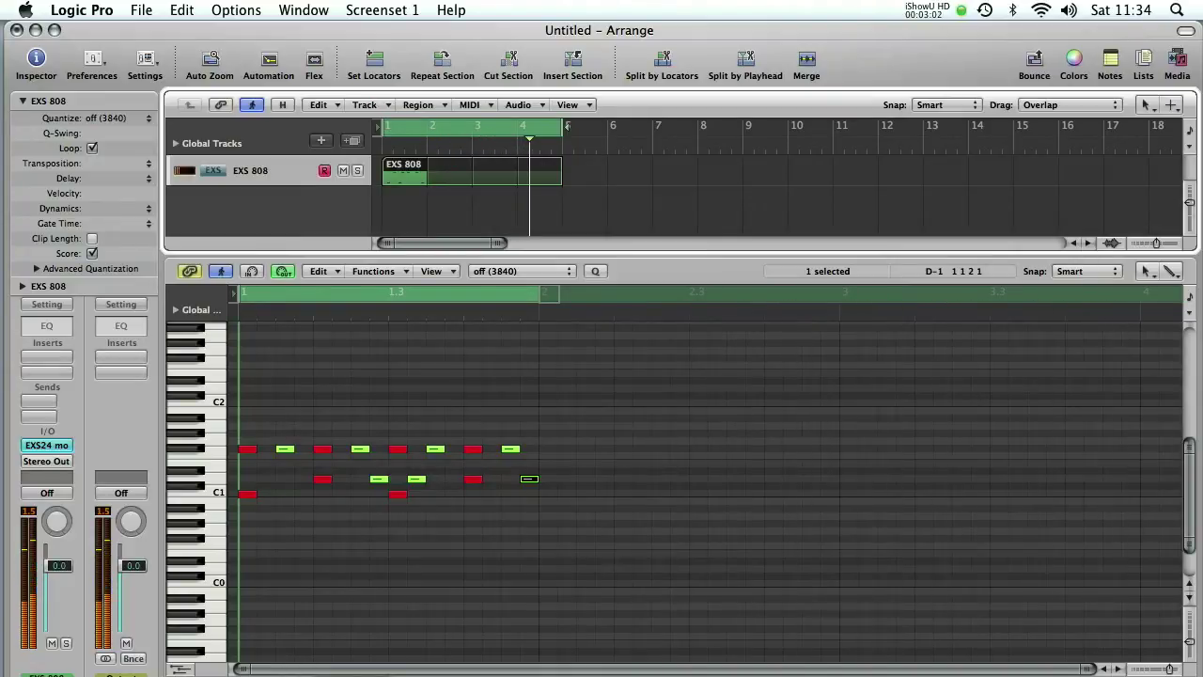
In the Mixer, add a Delay > Tape Delay > Stereo insert to EXS 808 with the 1\4 Note Flutter preset.
{"action": "key", "text": "x"}
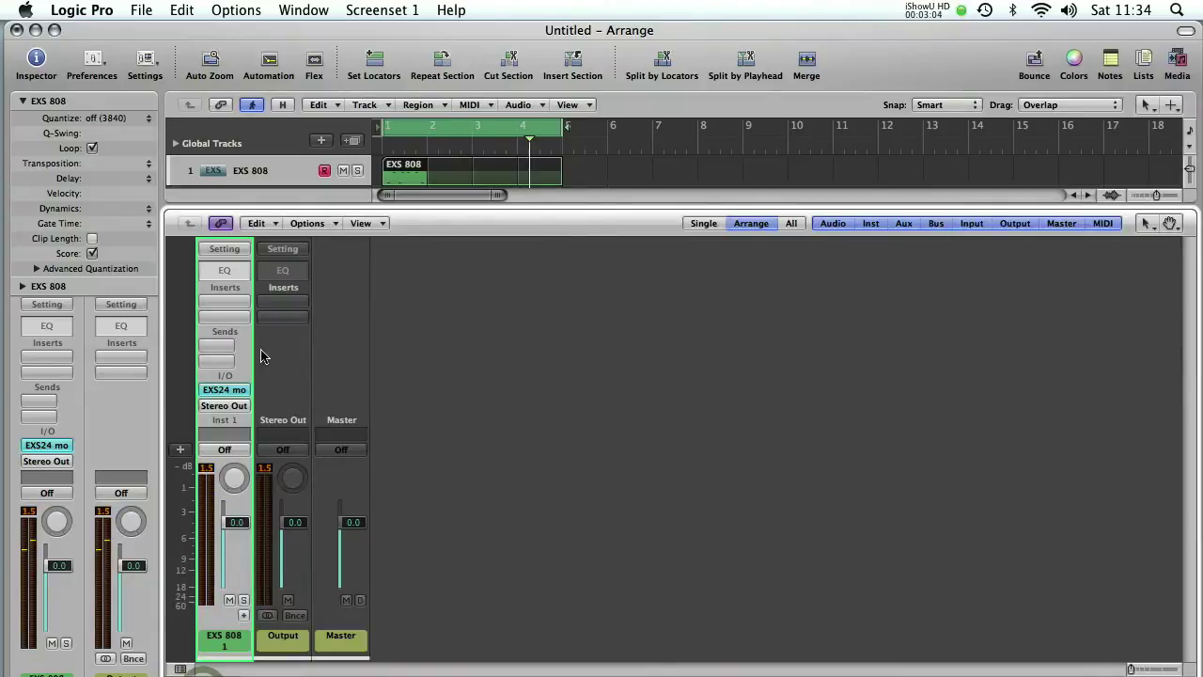
{"action": "left_click", "coordinate": [224, 305]}
{"action": "mouse_move", "coordinate": [247, 334]}
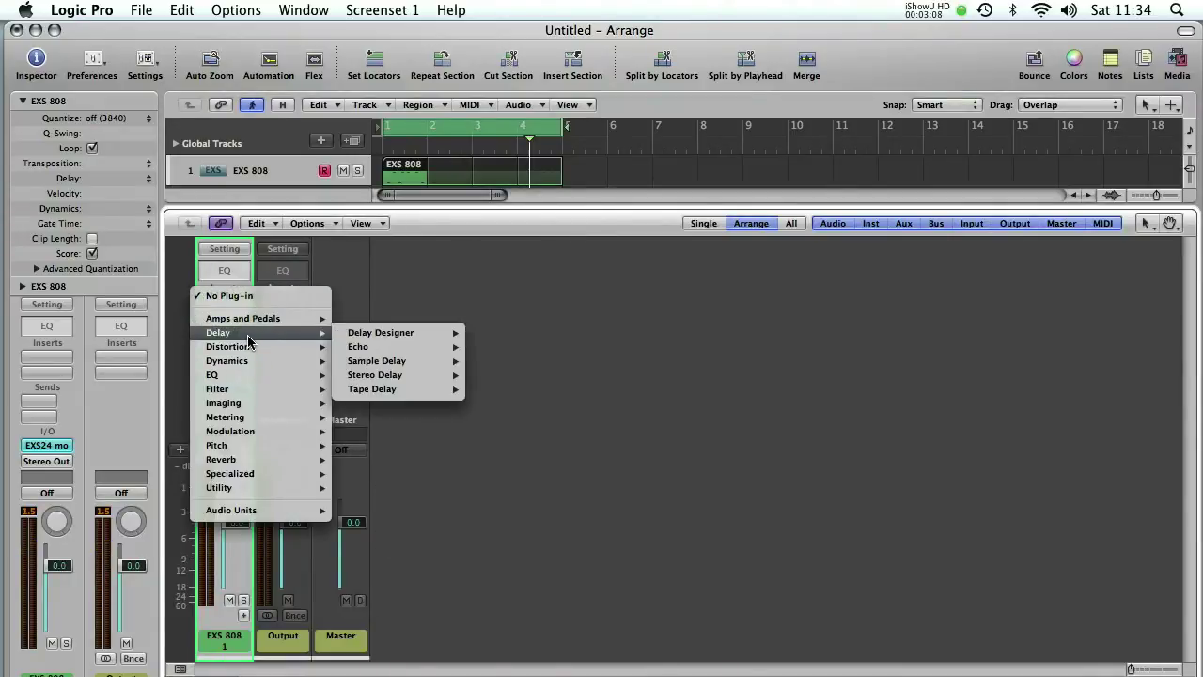
{"action": "mouse_move", "coordinate": [421, 393]}
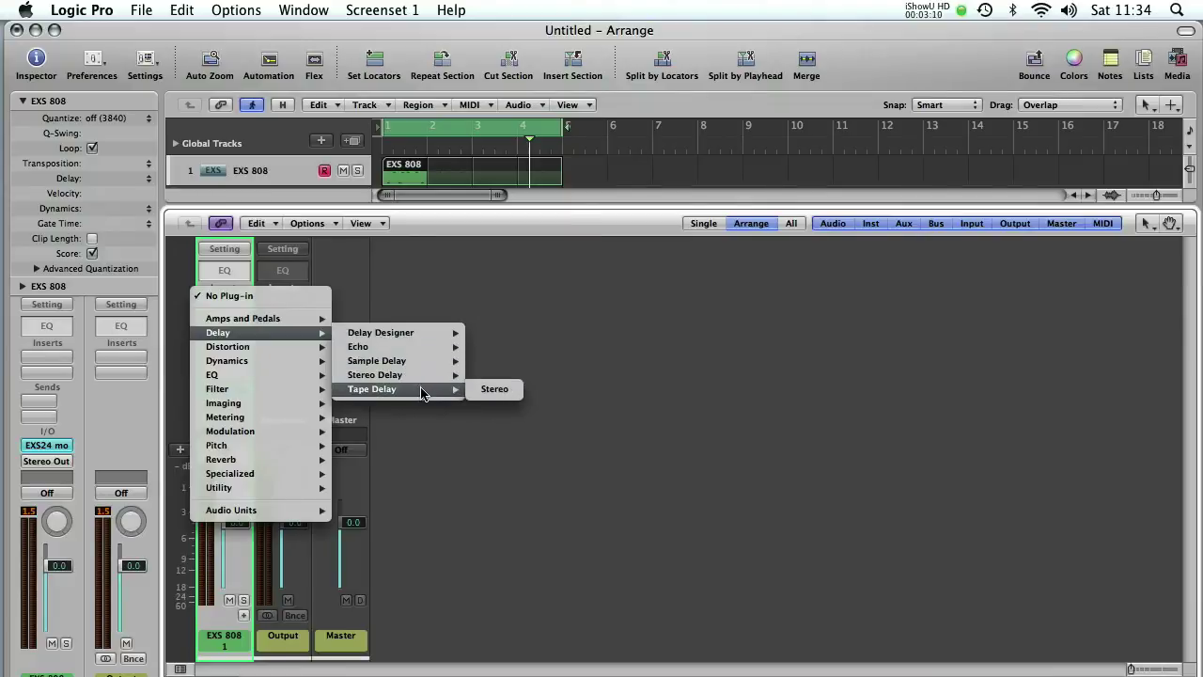
{"action": "left_click", "coordinate": [495, 389]}
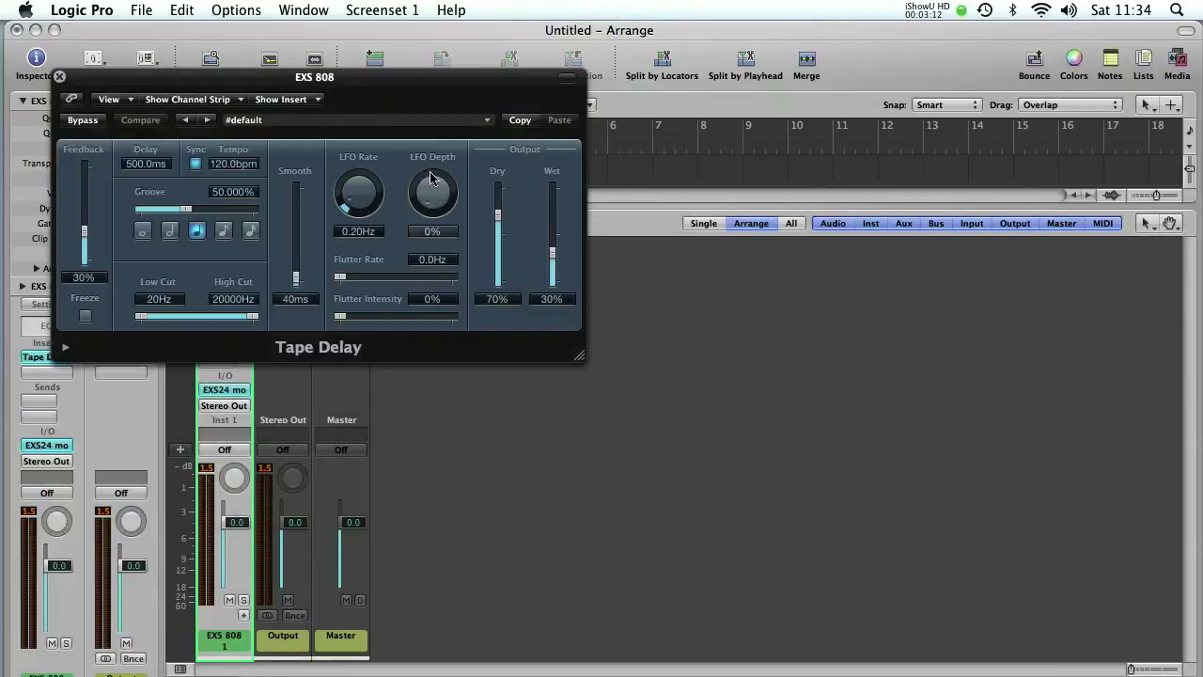
{"action": "left_click", "coordinate": [429, 121]}
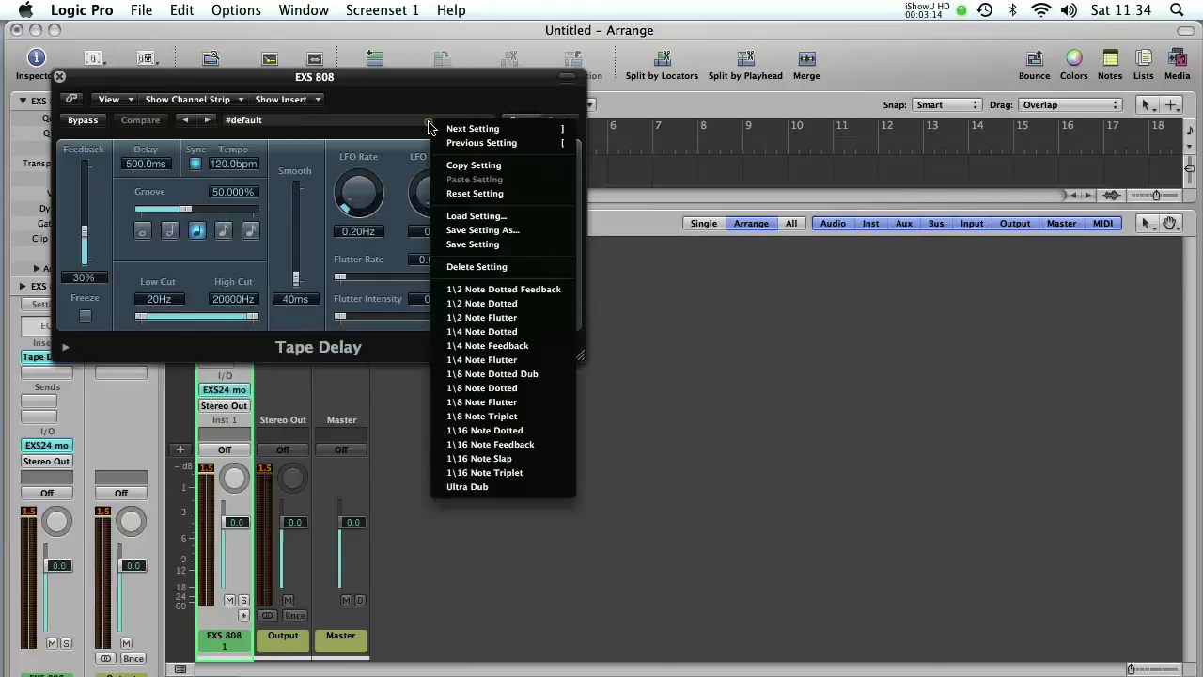
{"action": "left_click", "coordinate": [487, 360]}
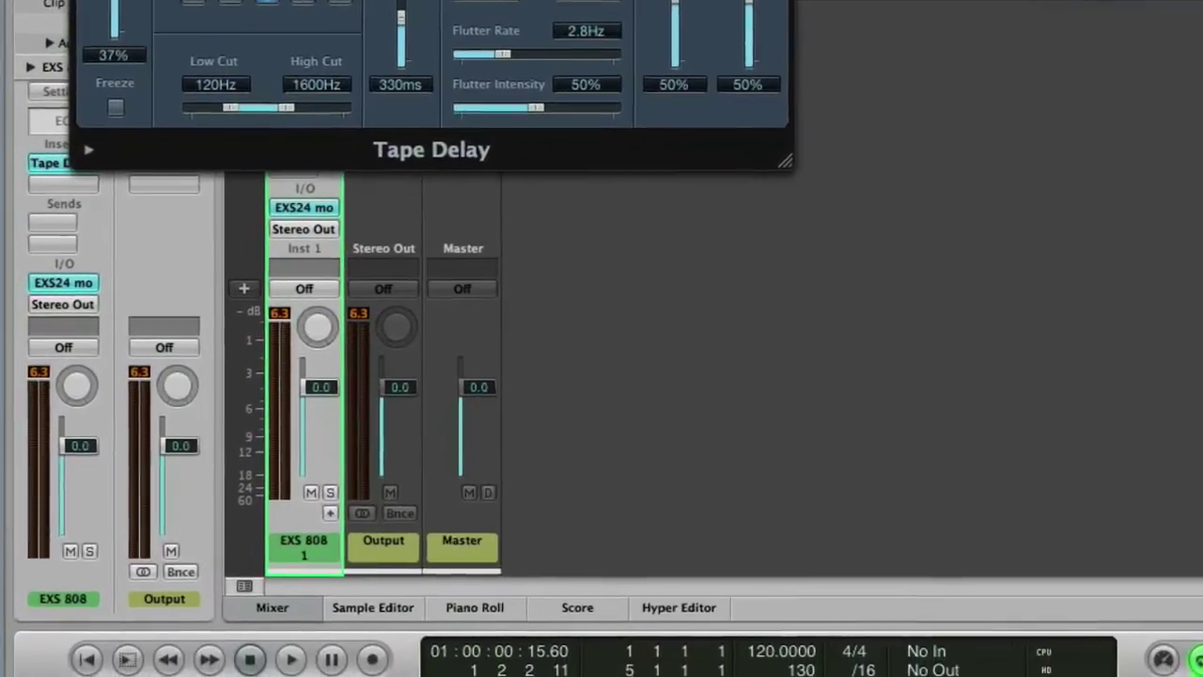
Close the Tape Delay window, add Aux 1 on EXS24 outputs 3-4, and open the Instrument Editor.
{"action": "key", "text": "super+w"}
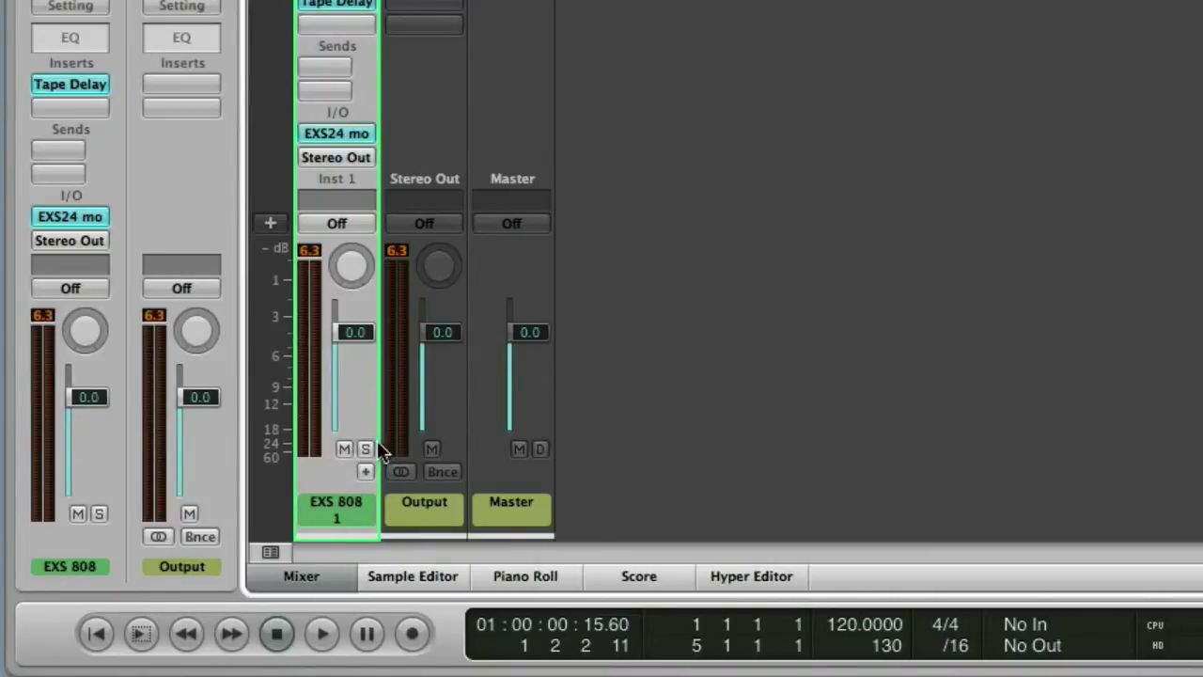
{"action": "left_click", "coordinate": [366, 471]}
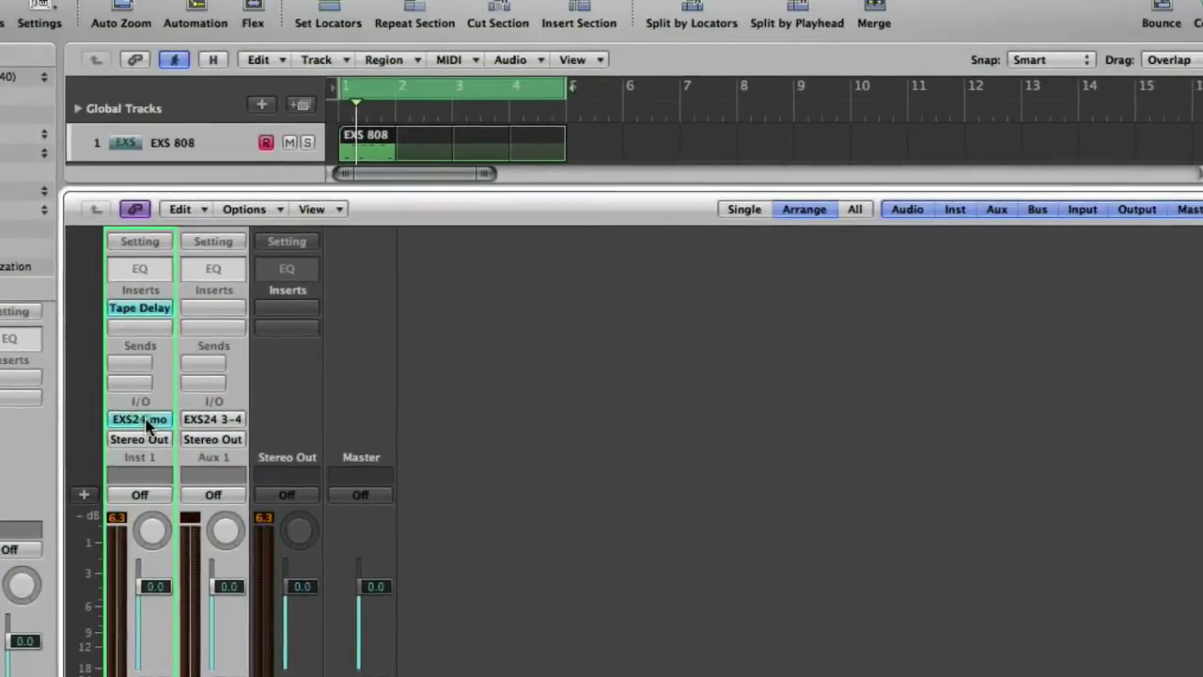
{"action": "left_click", "coordinate": [146, 424]}
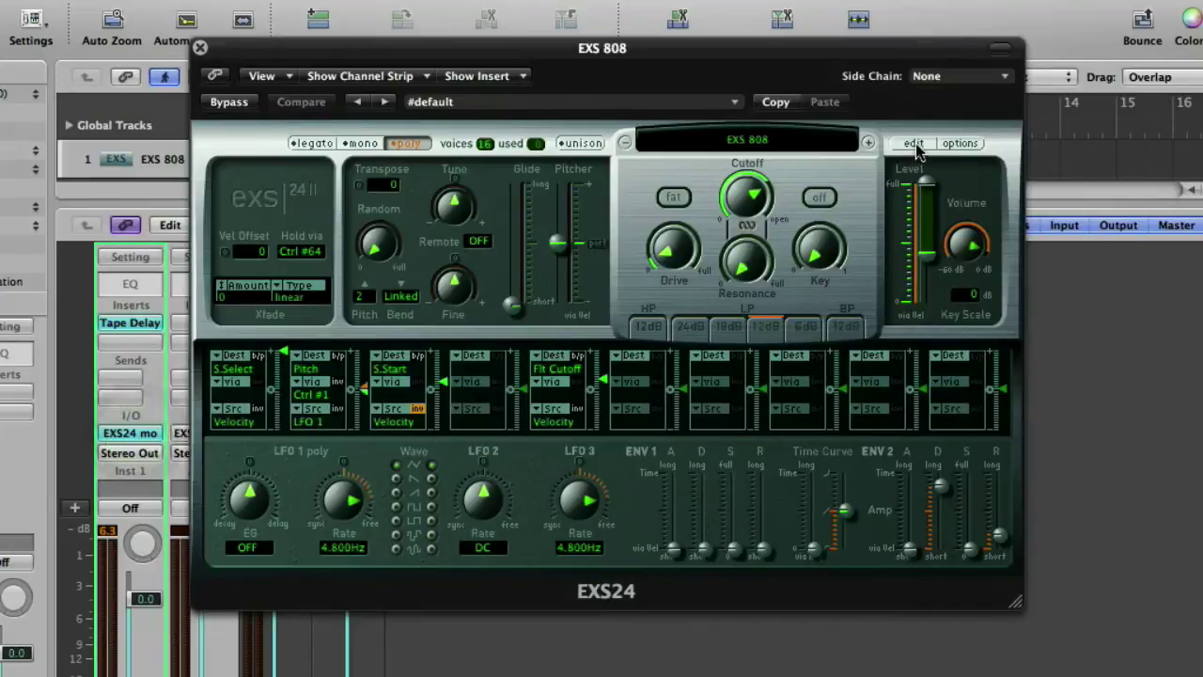
{"action": "left_click", "coordinate": [912, 144]}
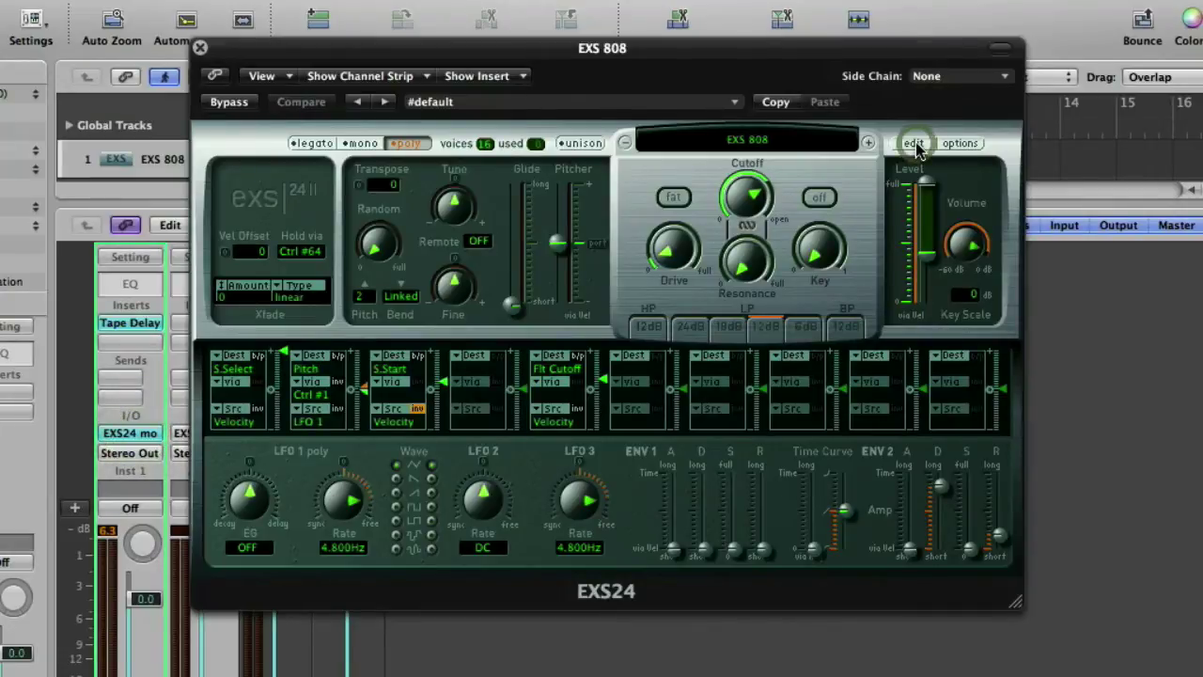
{"action": "left_click_drag", "start_coordinate": [419, 63], "coordinate": [576, 7]}
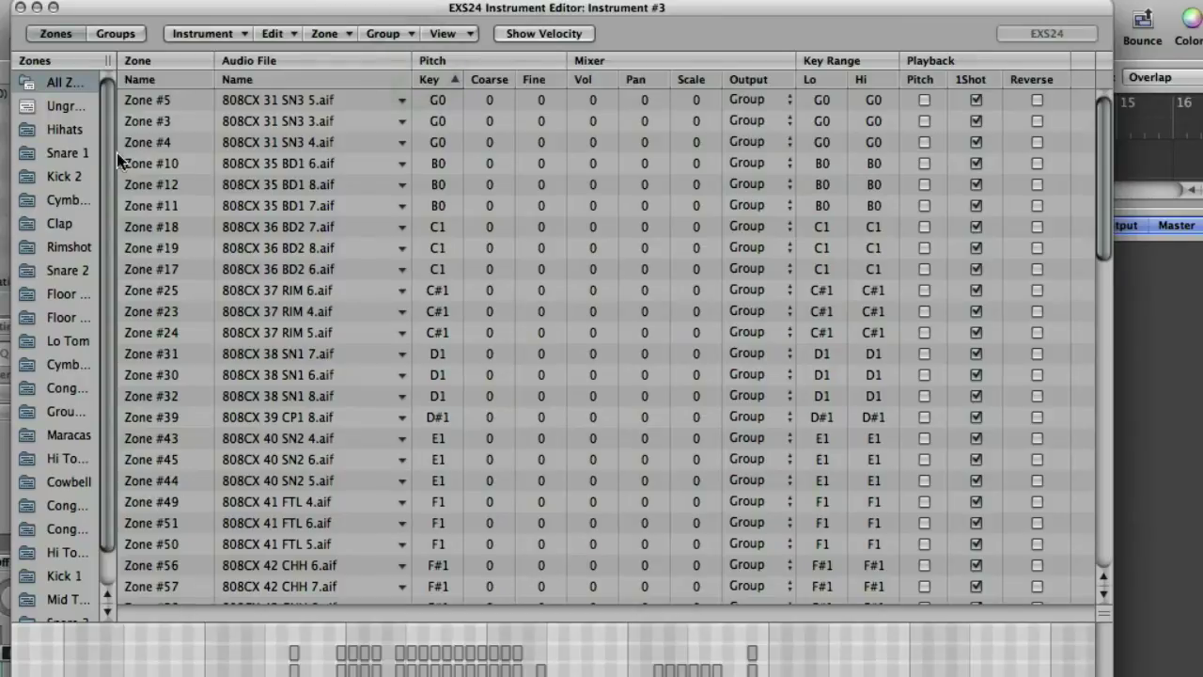
Show the Snare 1 group, select Zones #30–#32, and set their Output to 3-4.
{"action": "left_click", "coordinate": [56, 152]}
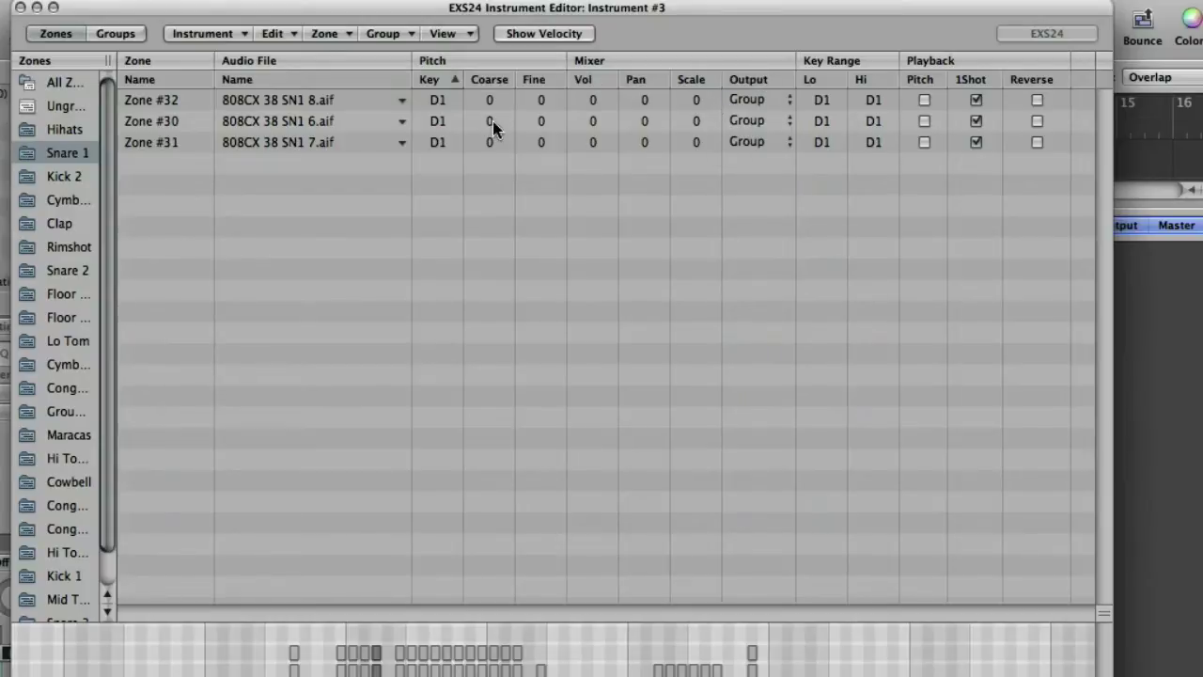
{"action": "left_click", "coordinate": [169, 103]}
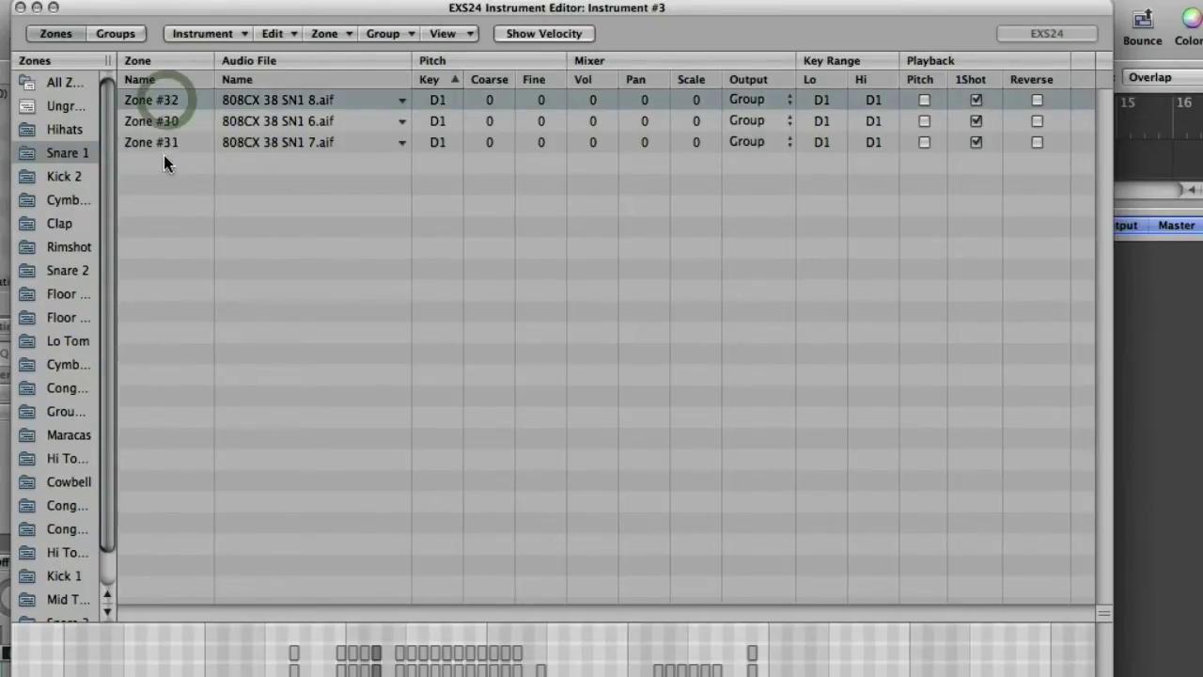
{"action": "left_click", "coordinate": [159, 143], "text": "shift"}
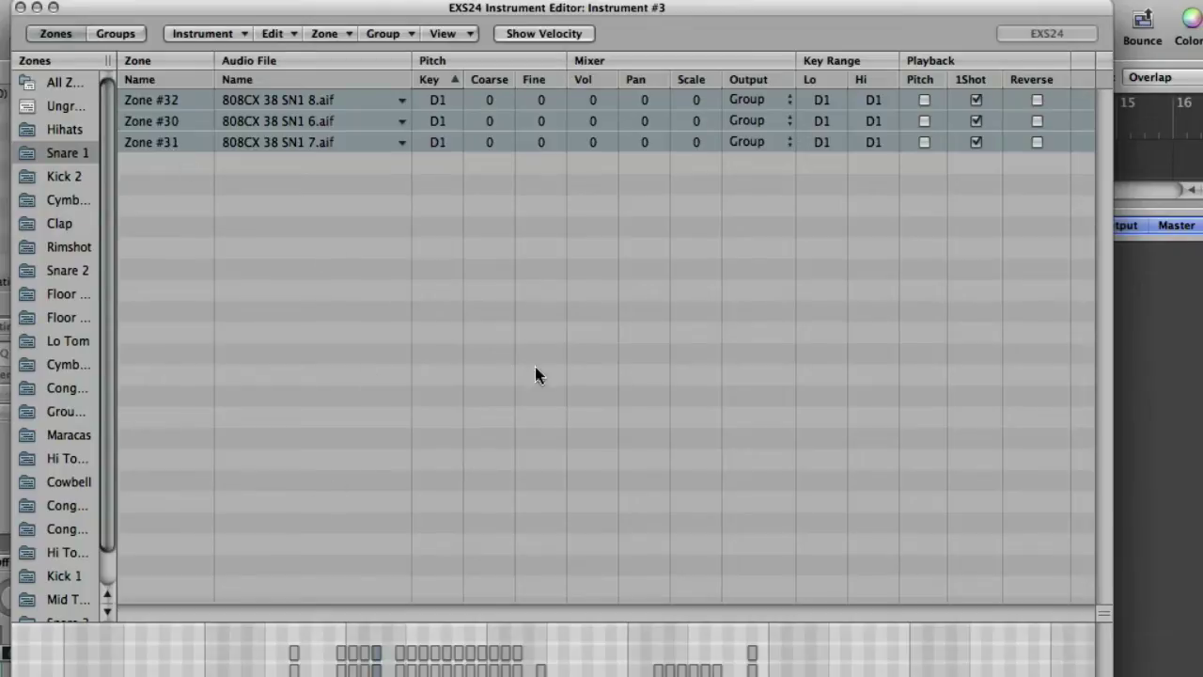
{"action": "left_click", "coordinate": [770, 98]}
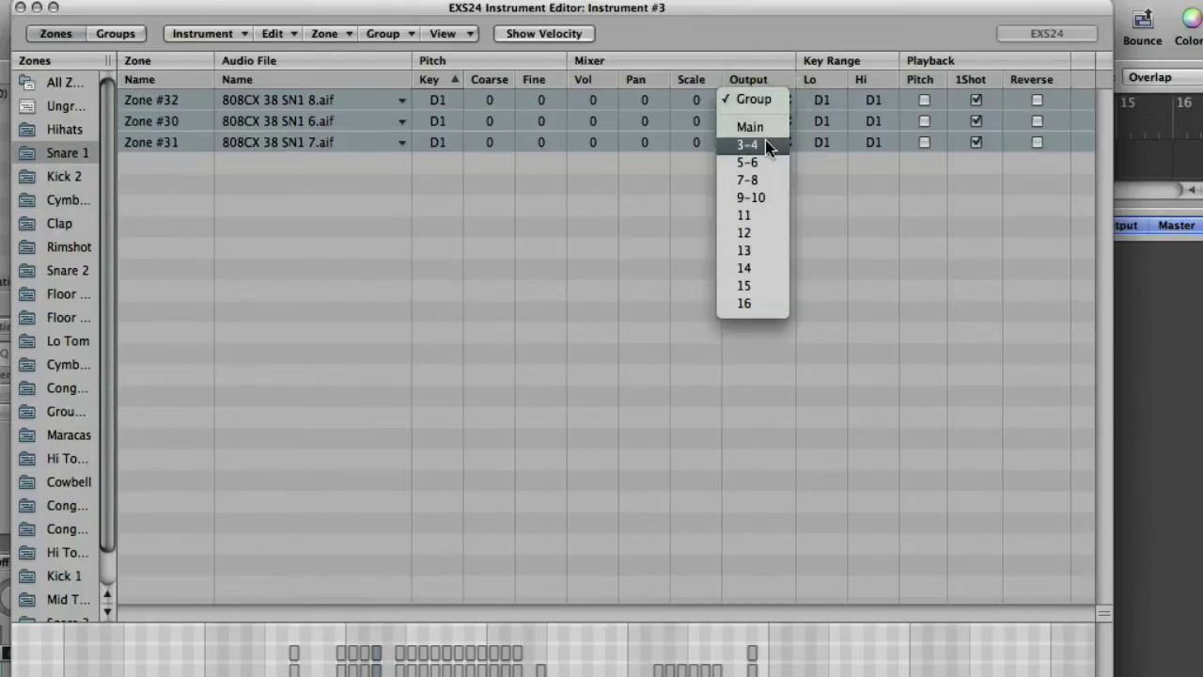
{"action": "left_click", "coordinate": [765, 141]}
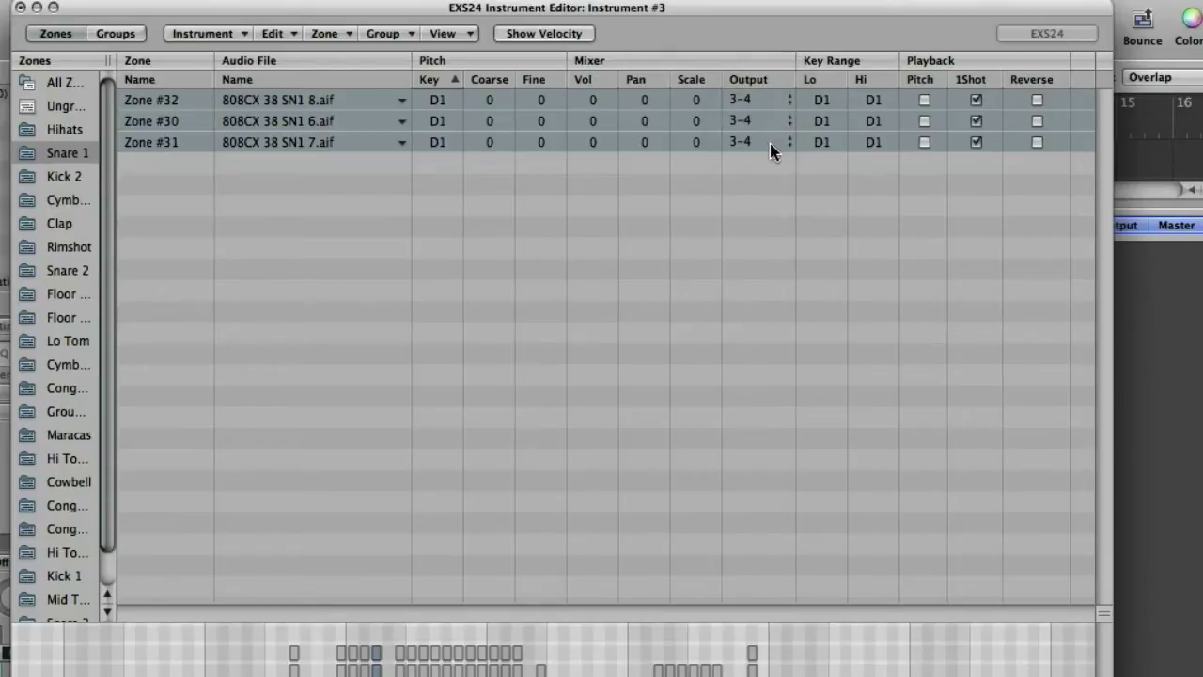
Close the Instrument Editor and save the edited drum instrument as 'Screencast'.
{"action": "left_click", "coordinate": [20, 7]}
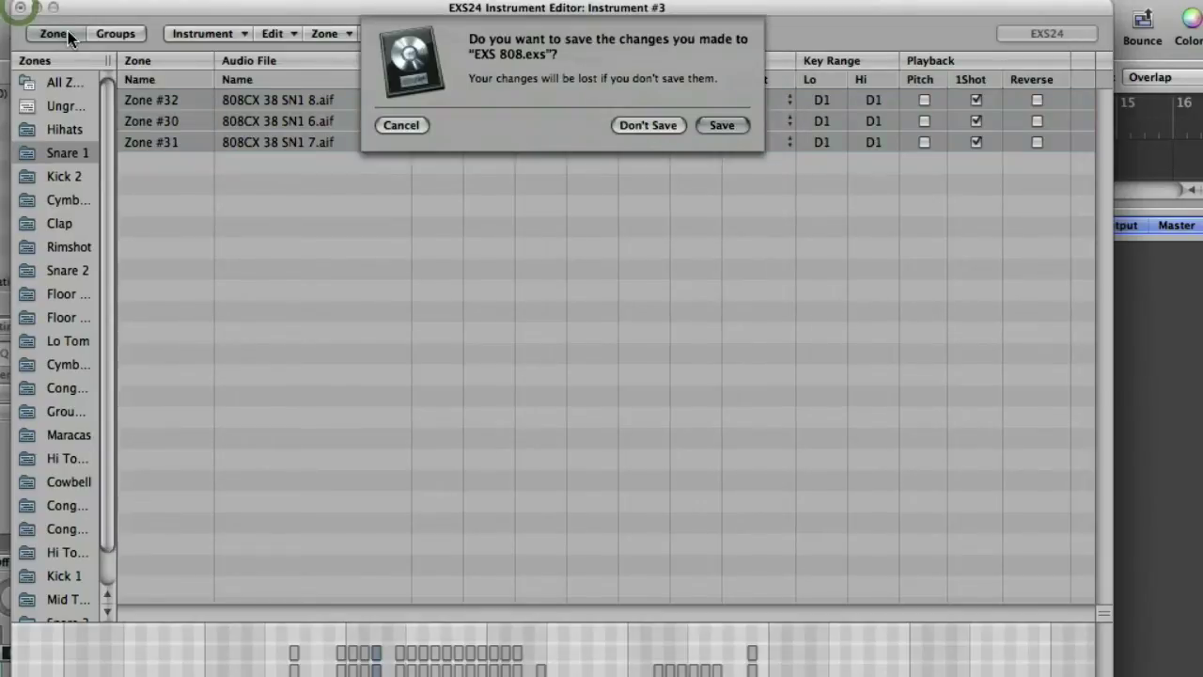
{"action": "left_click", "coordinate": [722, 126]}
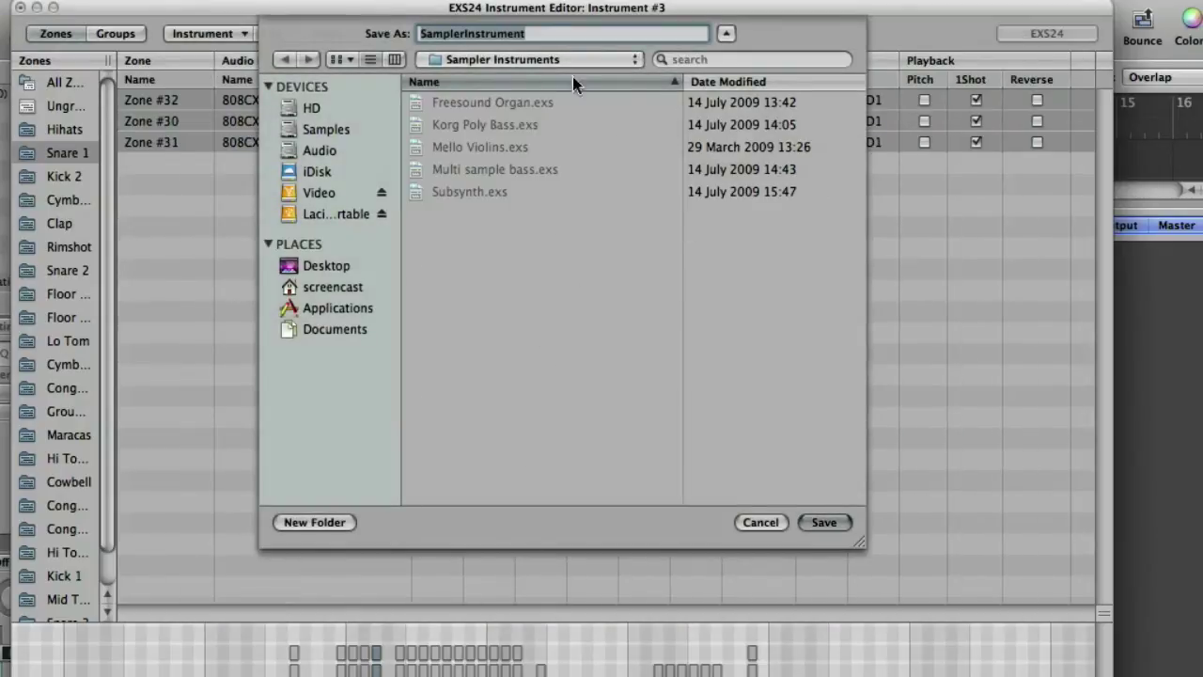
{"action": "left_click", "coordinate": [557, 38]}
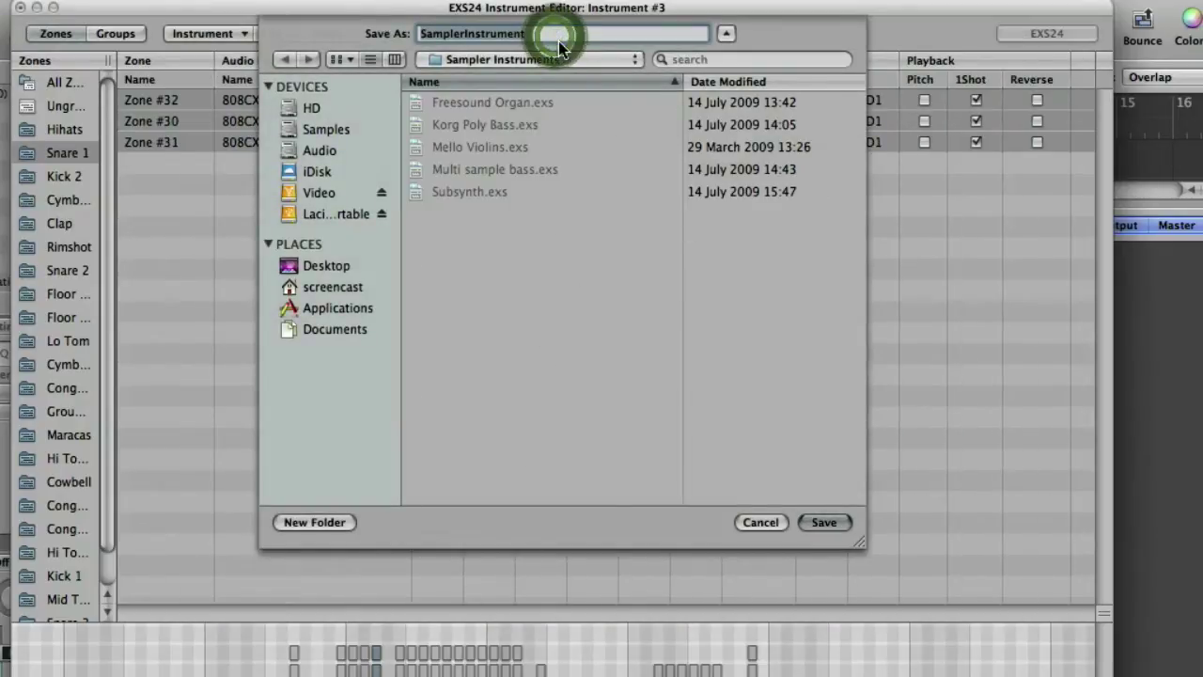
{"action": "type", "text": "Scree"}
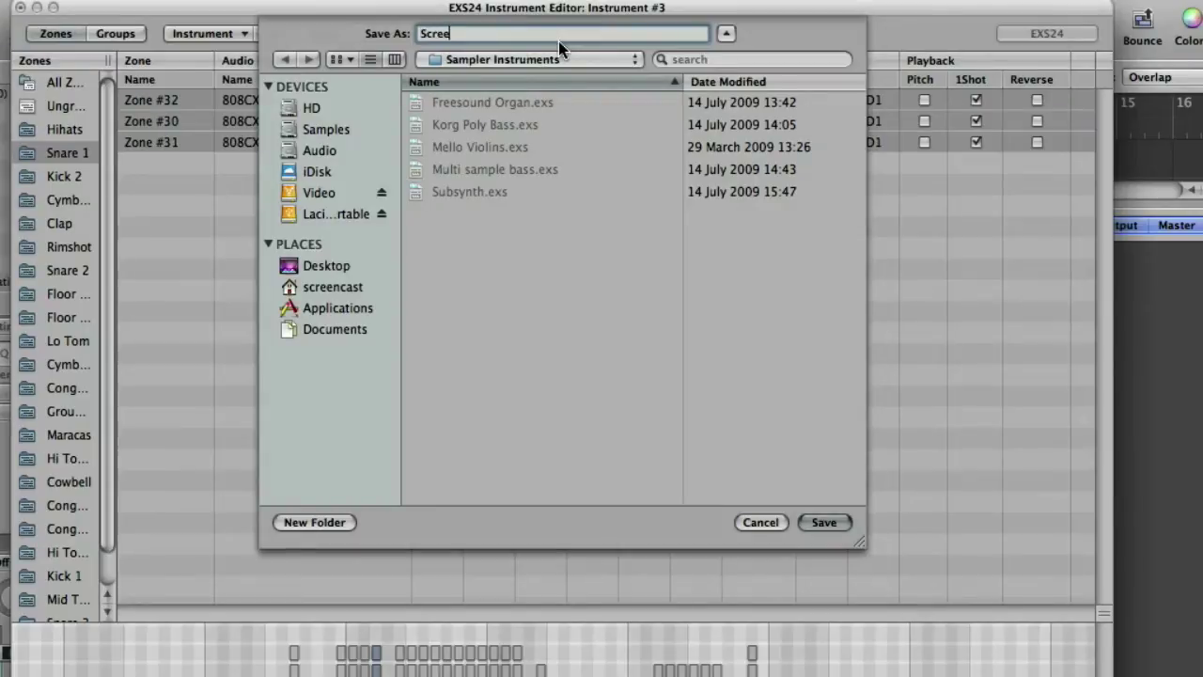
{"action": "type", "text": "ncast"}
{"action": "left_click", "coordinate": [842, 519]}
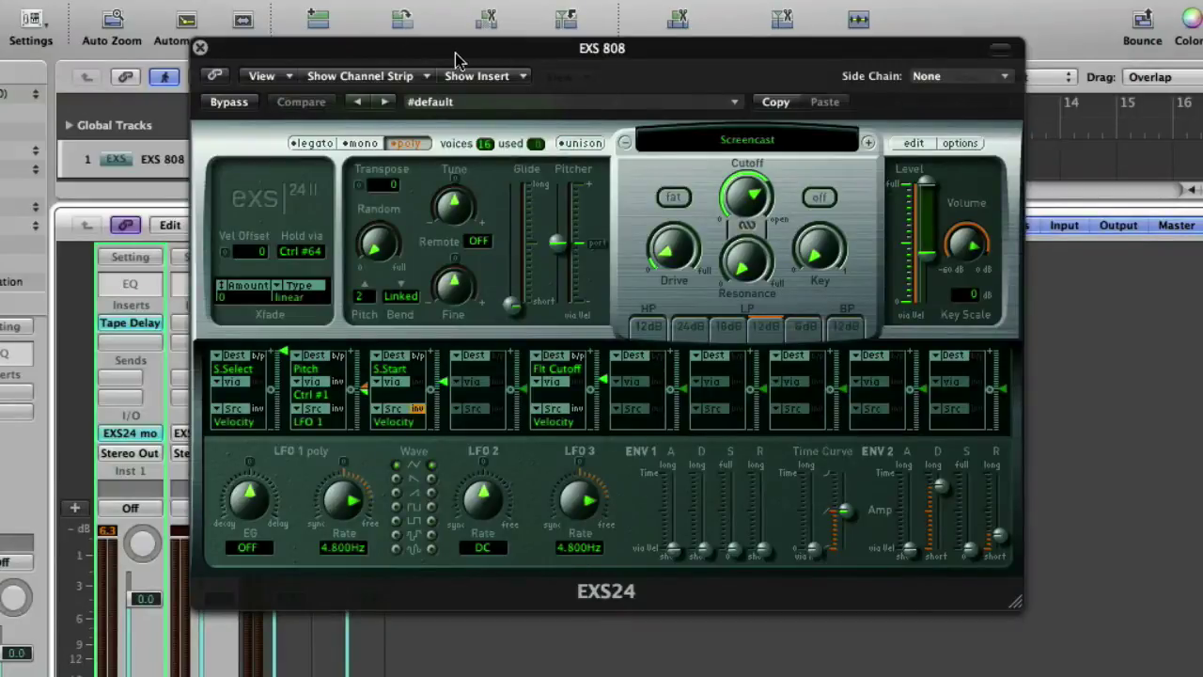
{"action": "left_click_drag", "start_coordinate": [455, 58], "coordinate": [736, 41]}
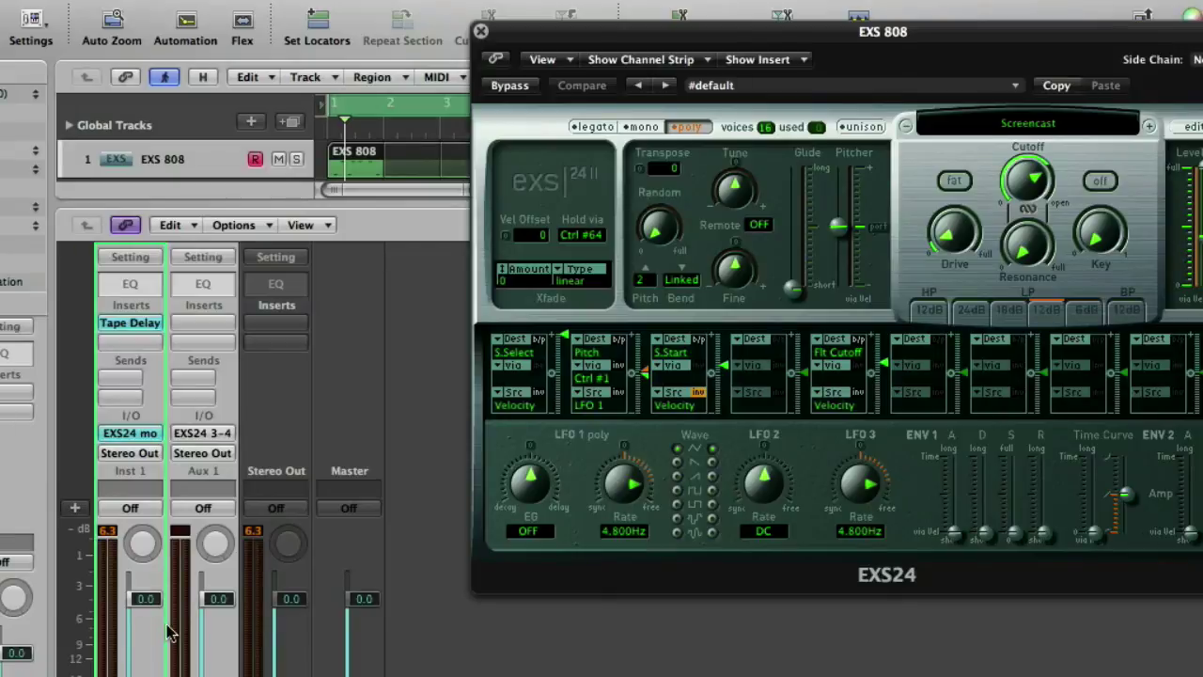
Remove the Tape Delay from Inst 1, close the EXS 808 sampler window, and select Aux 1.
{"action": "left_click", "coordinate": [214, 511]}
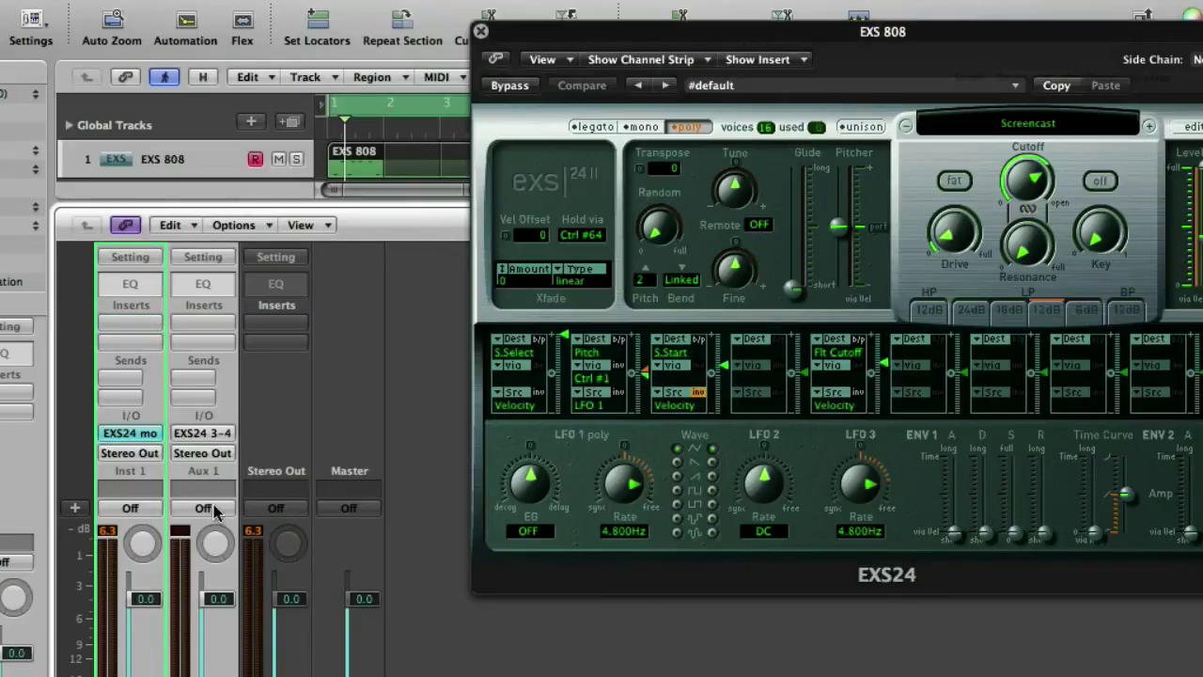
{"action": "left_click_drag", "start_coordinate": [837, 73], "coordinate": [693, 101]}
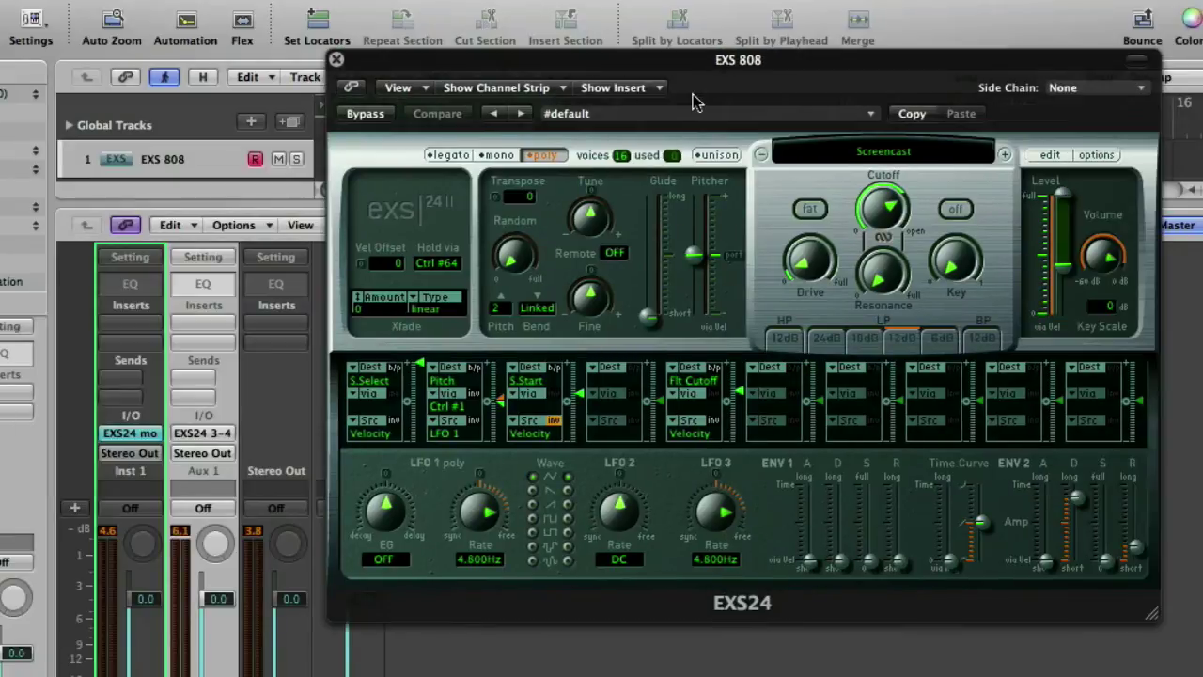
{"action": "left_click", "coordinate": [337, 61]}
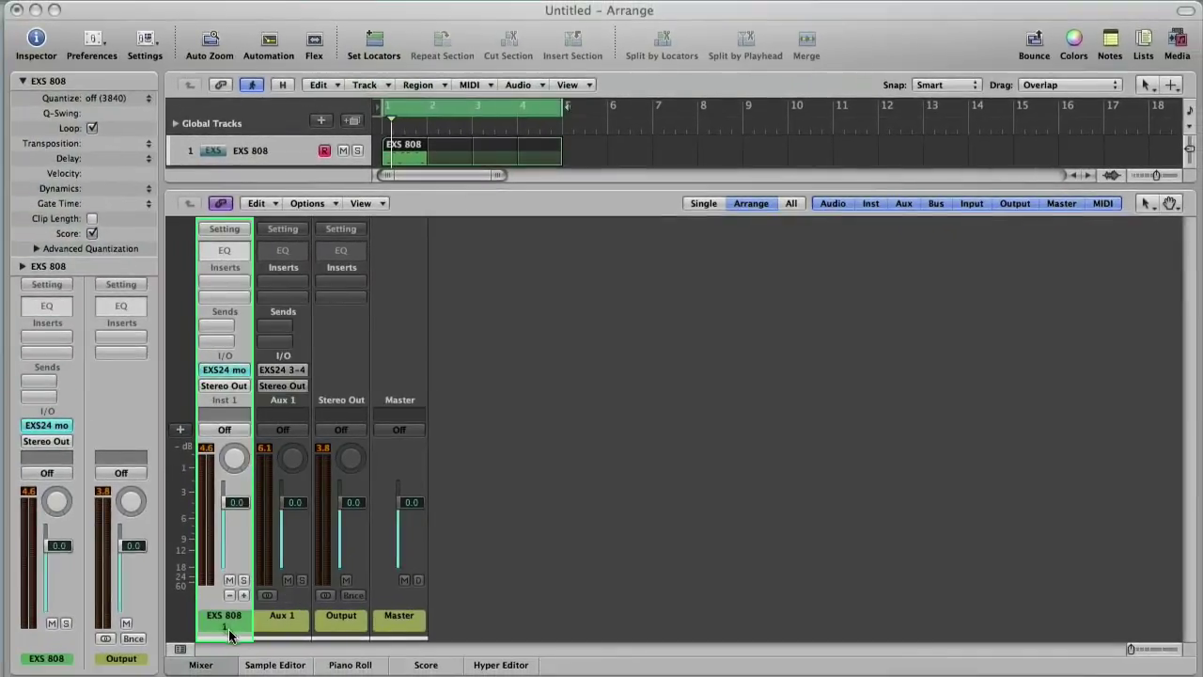
{"action": "left_click", "coordinate": [228, 632]}
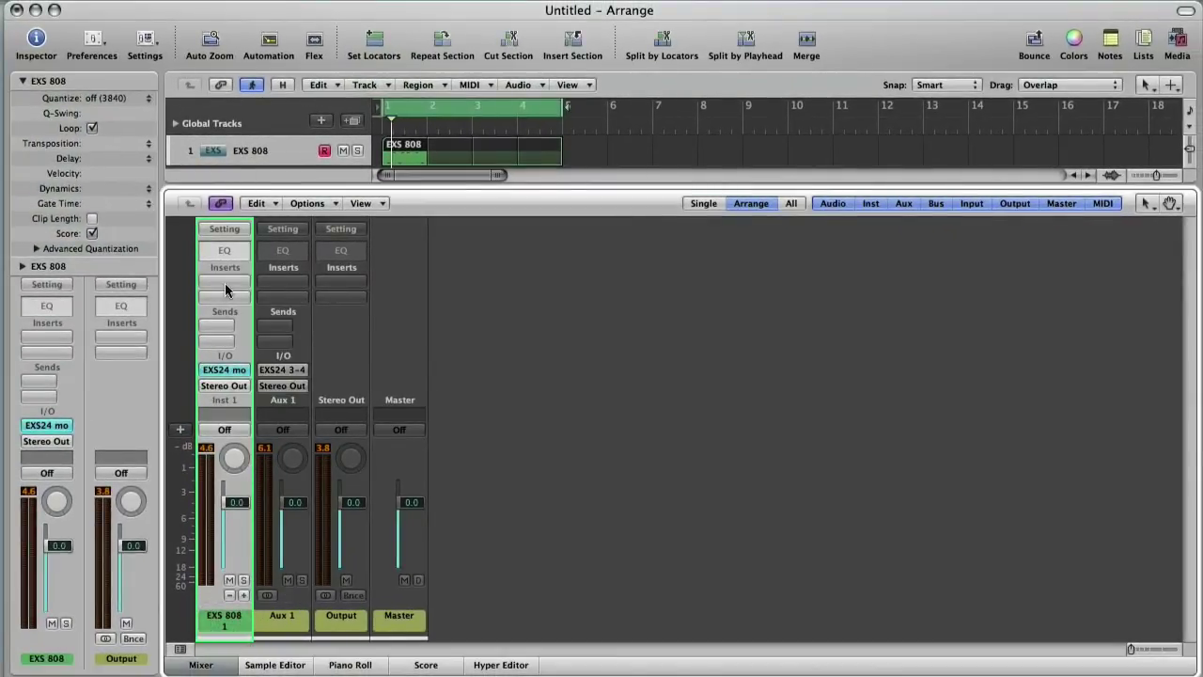
{"action": "left_click", "coordinate": [271, 633]}
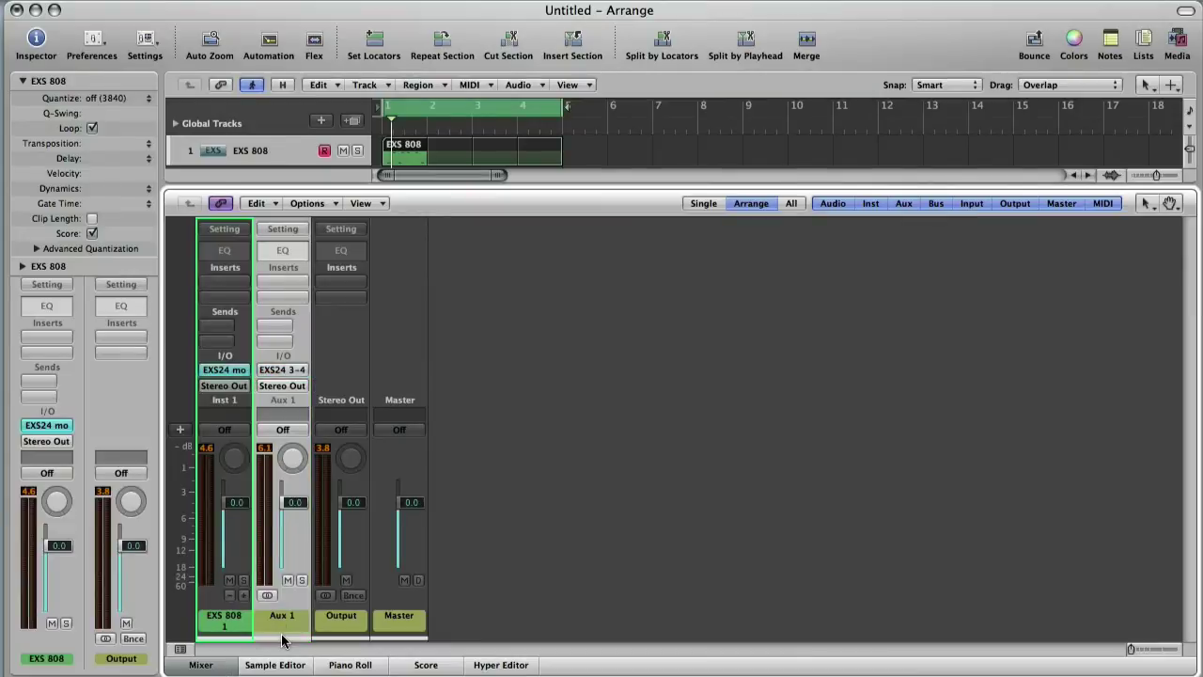
Insert a stereo Tape Delay on Aux 1 and load its 1/4 Note Dotted preset.
{"action": "left_click", "coordinate": [279, 286]}
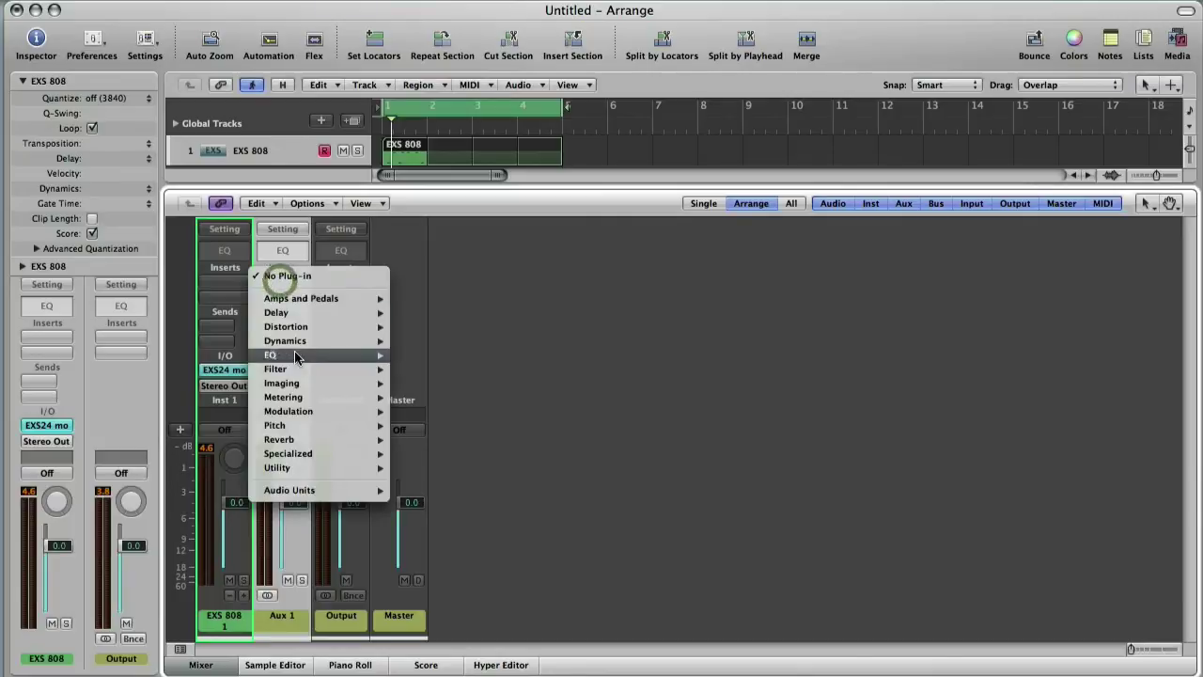
{"action": "mouse_move", "coordinate": [302, 313]}
{"action": "mouse_move", "coordinate": [451, 369]}
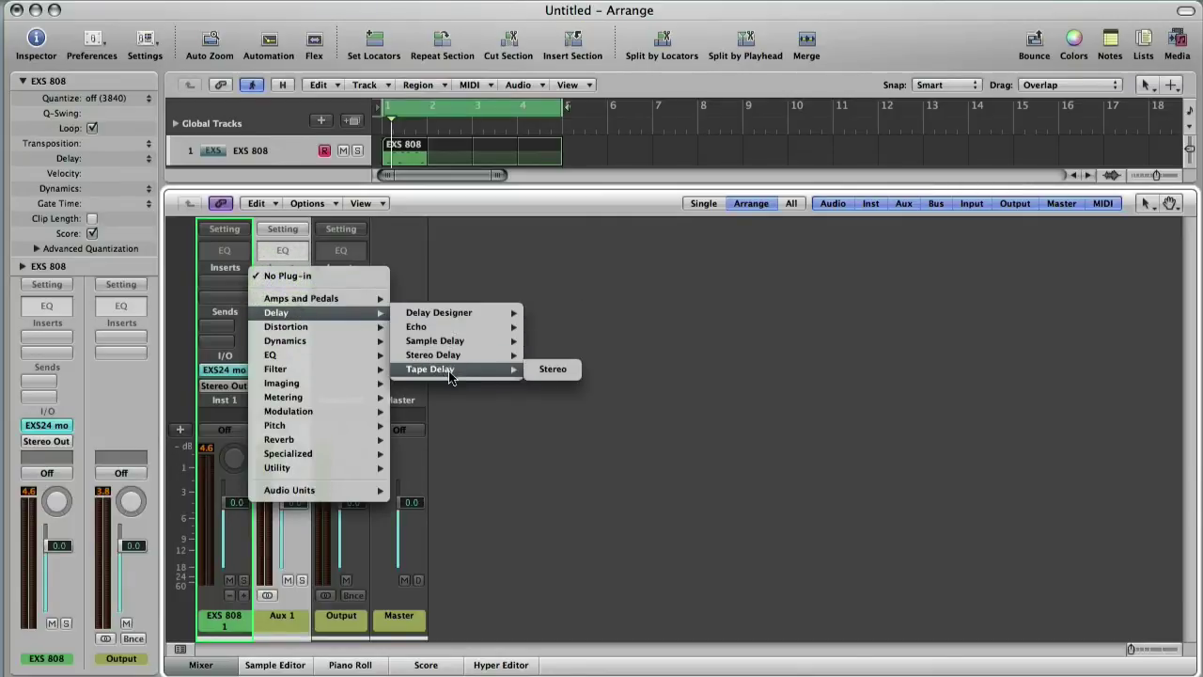
{"action": "left_click", "coordinate": [574, 372]}
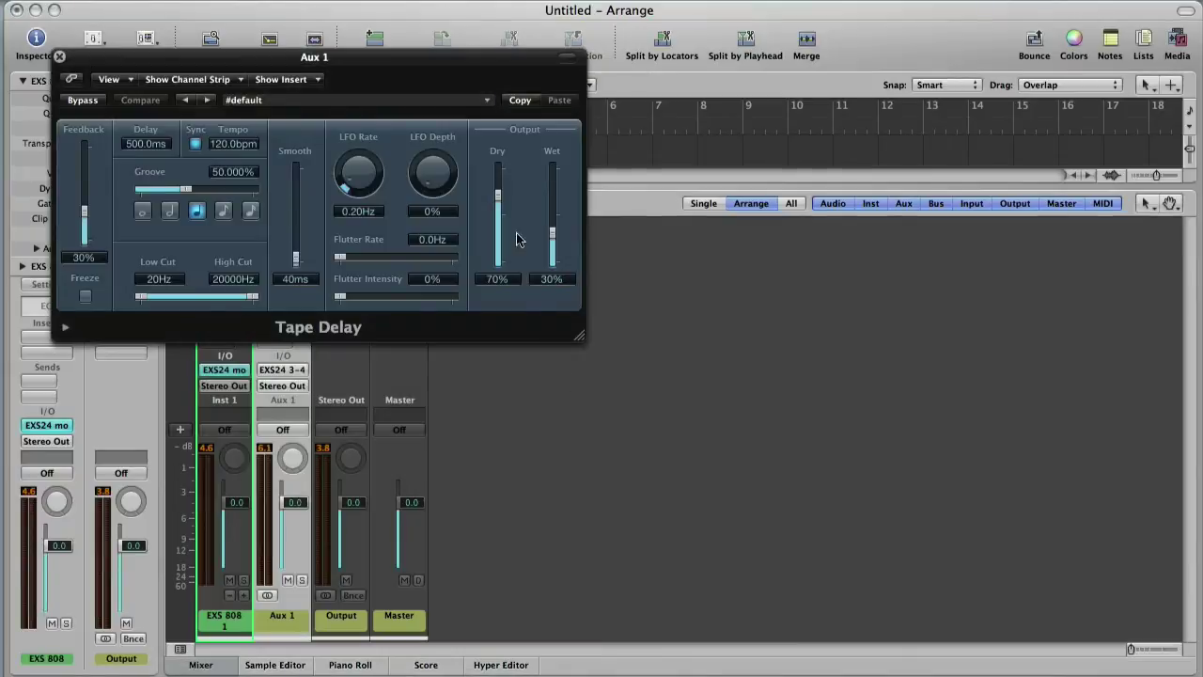
{"action": "left_click_drag", "start_coordinate": [414, 28], "coordinate": [759, 185]}
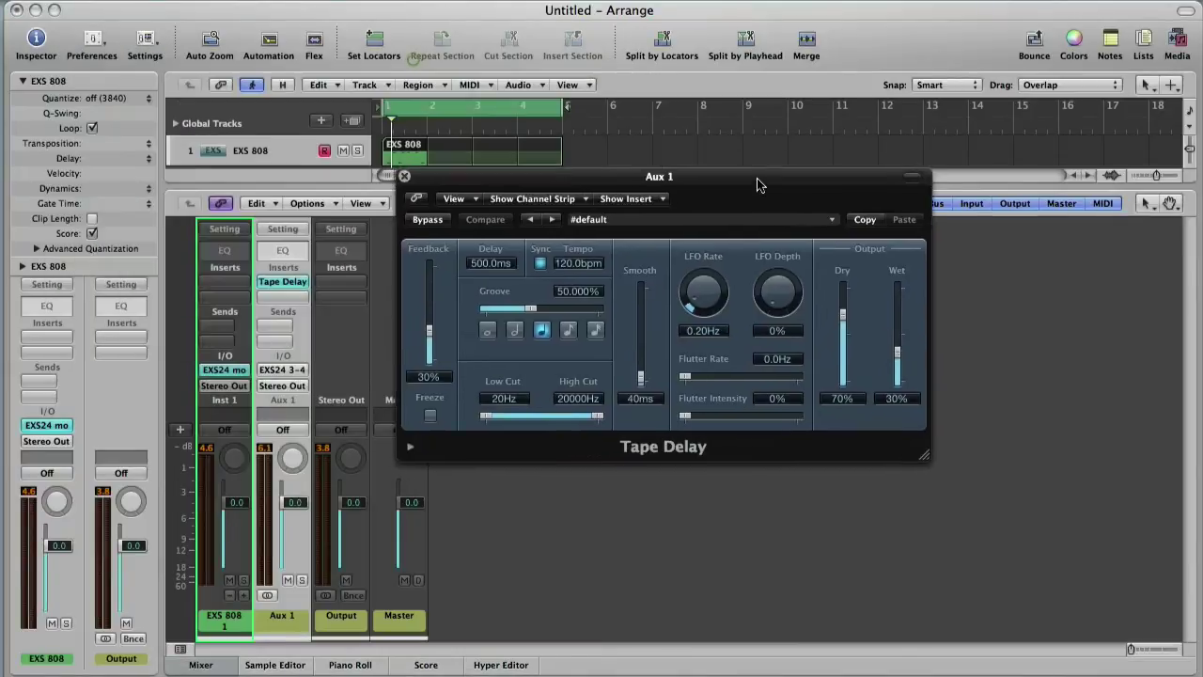
{"action": "left_click", "coordinate": [675, 222]}
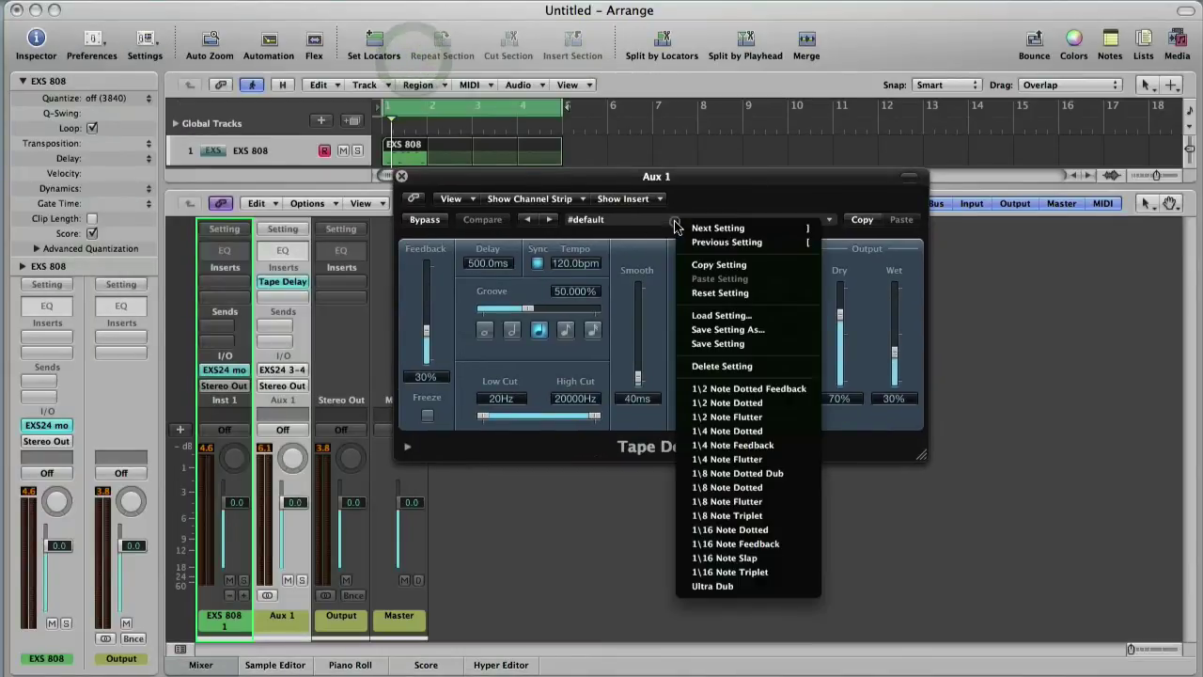
{"action": "left_click", "coordinate": [756, 434]}
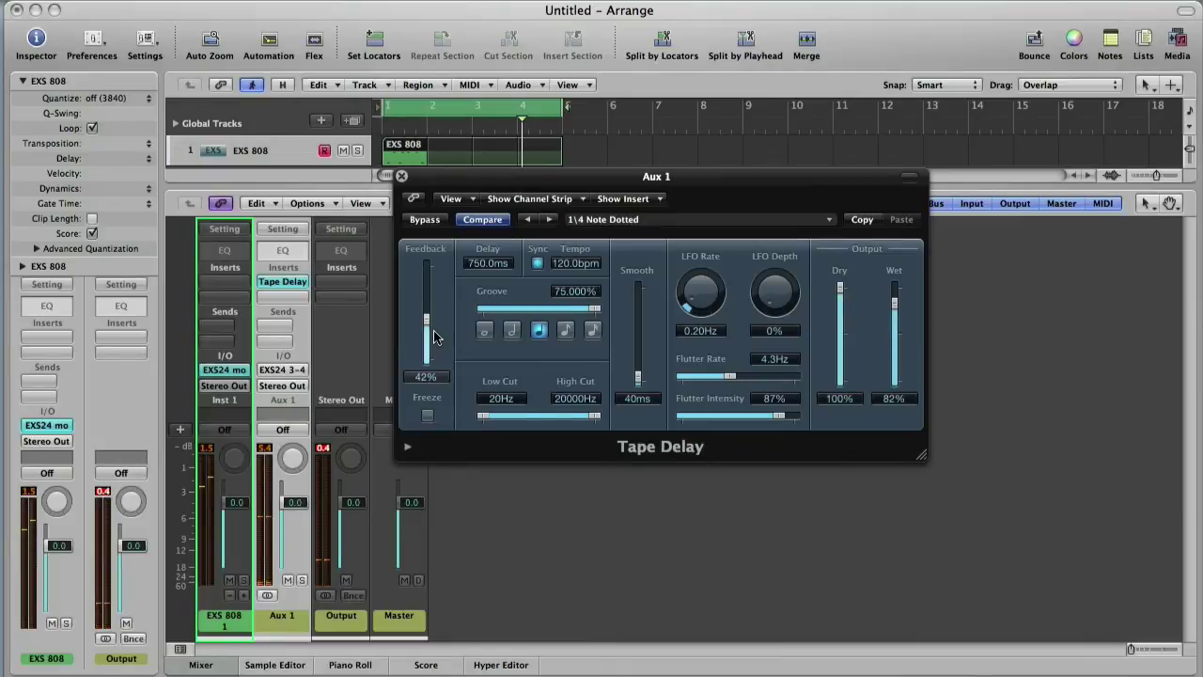
{"action": "left_click", "coordinate": [284, 282]}
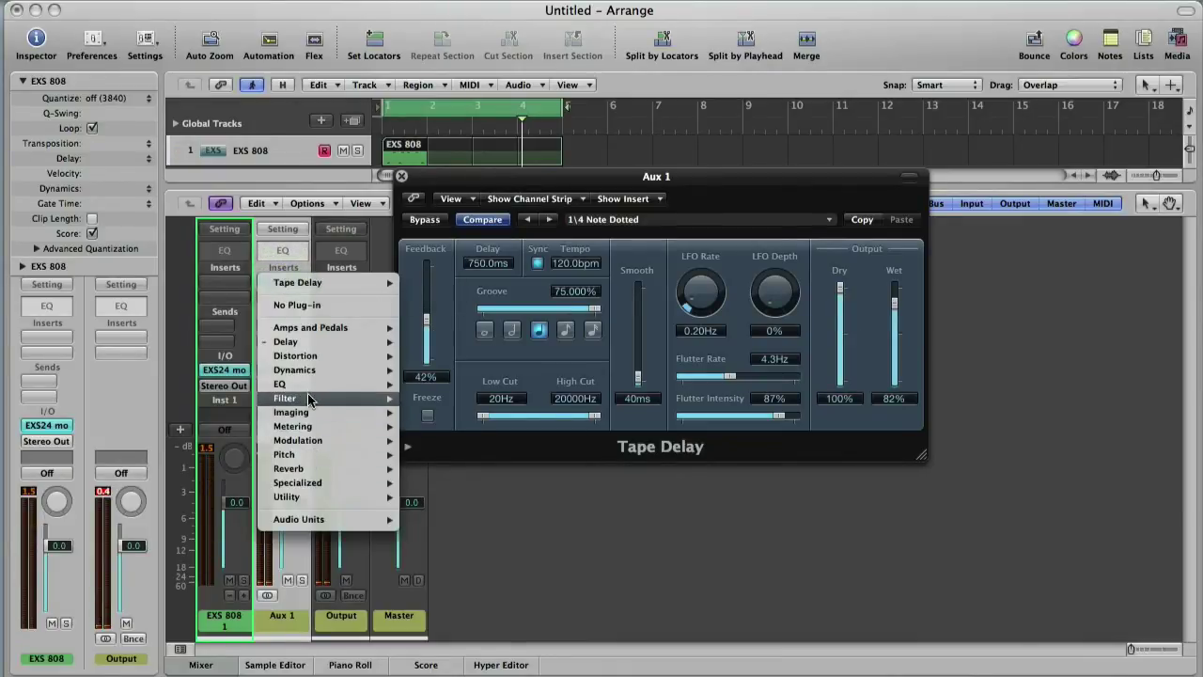
Replace Aux 1's Tape Delay with the stereo Softube Tube-Tech CL 1B compressor.
{"action": "mouse_move", "coordinate": [303, 523]}
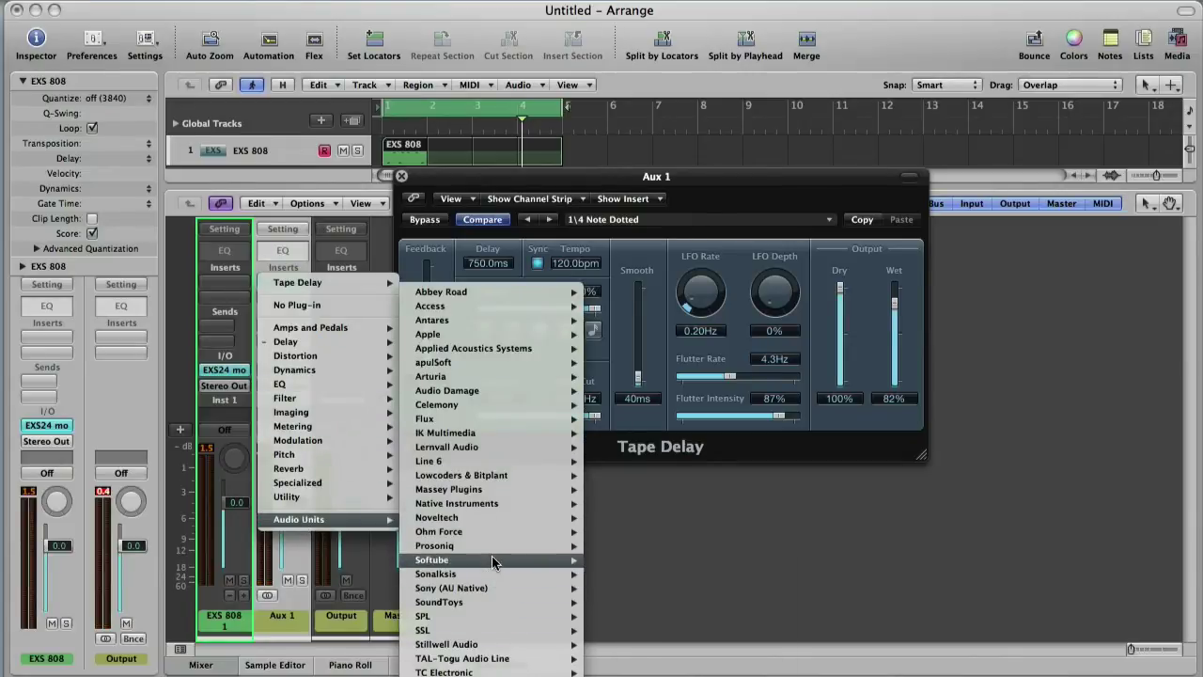
{"action": "mouse_move", "coordinate": [491, 557]}
{"action": "mouse_move", "coordinate": [649, 547]}
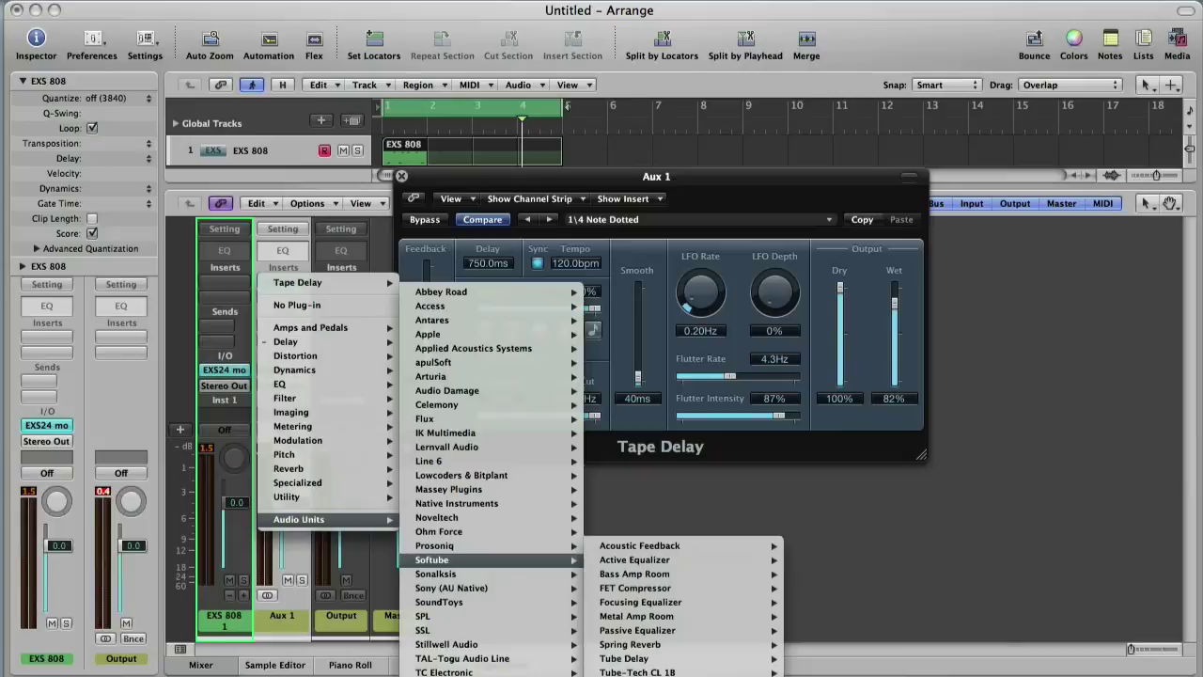
{"action": "mouse_move", "coordinate": [658, 671]}
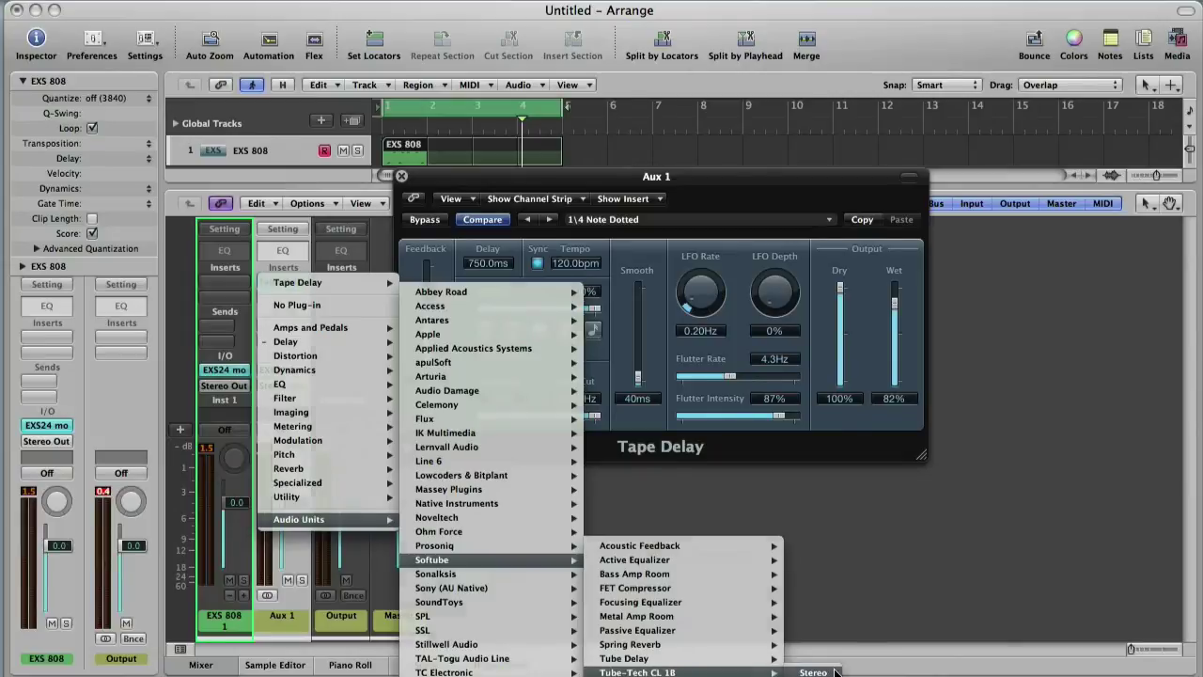
{"action": "left_click", "coordinate": [814, 672]}
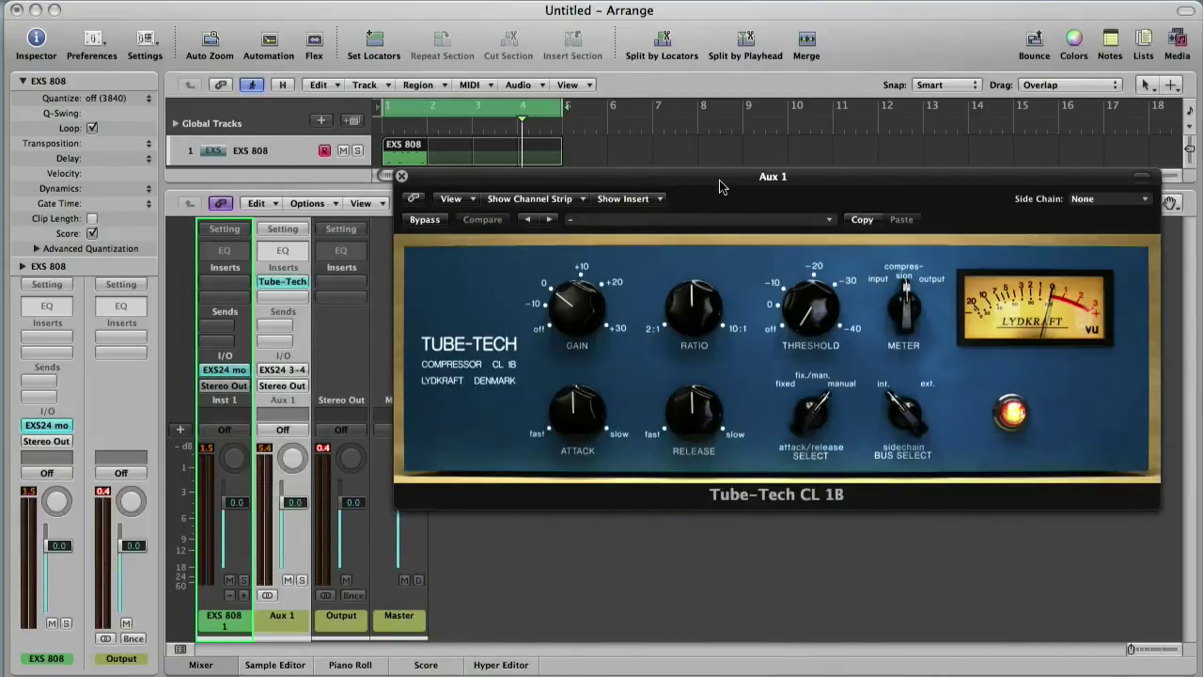
{"action": "left_click_drag", "start_coordinate": [718, 185], "coordinate": [661, 135]}
Load the compressor's Snare Drum factory preset and solo Aux 1.
{"action": "left_click", "coordinate": [771, 169]}
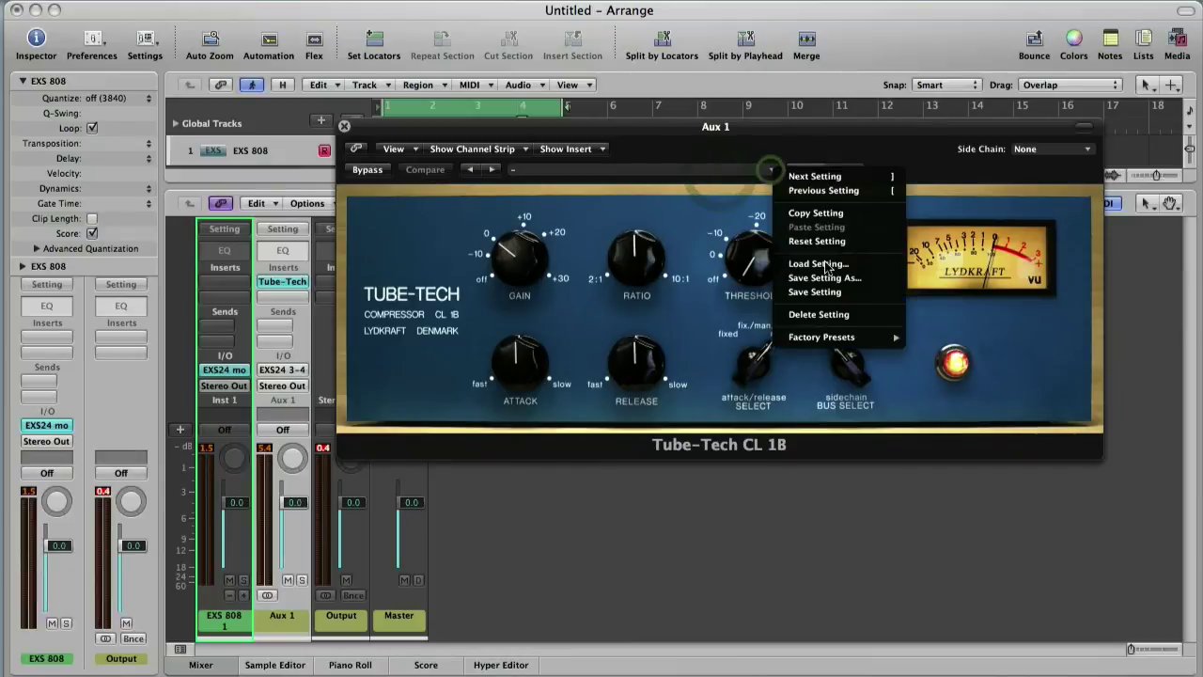
{"action": "mouse_move", "coordinate": [829, 342]}
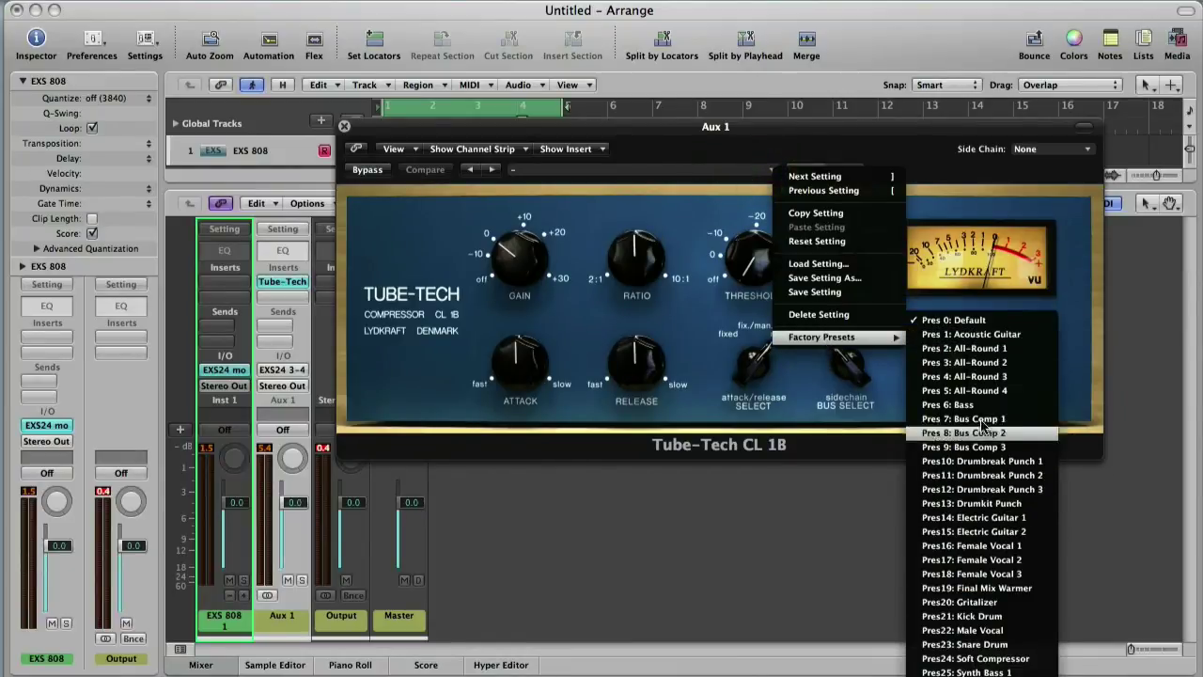
{"action": "left_click", "coordinate": [973, 644]}
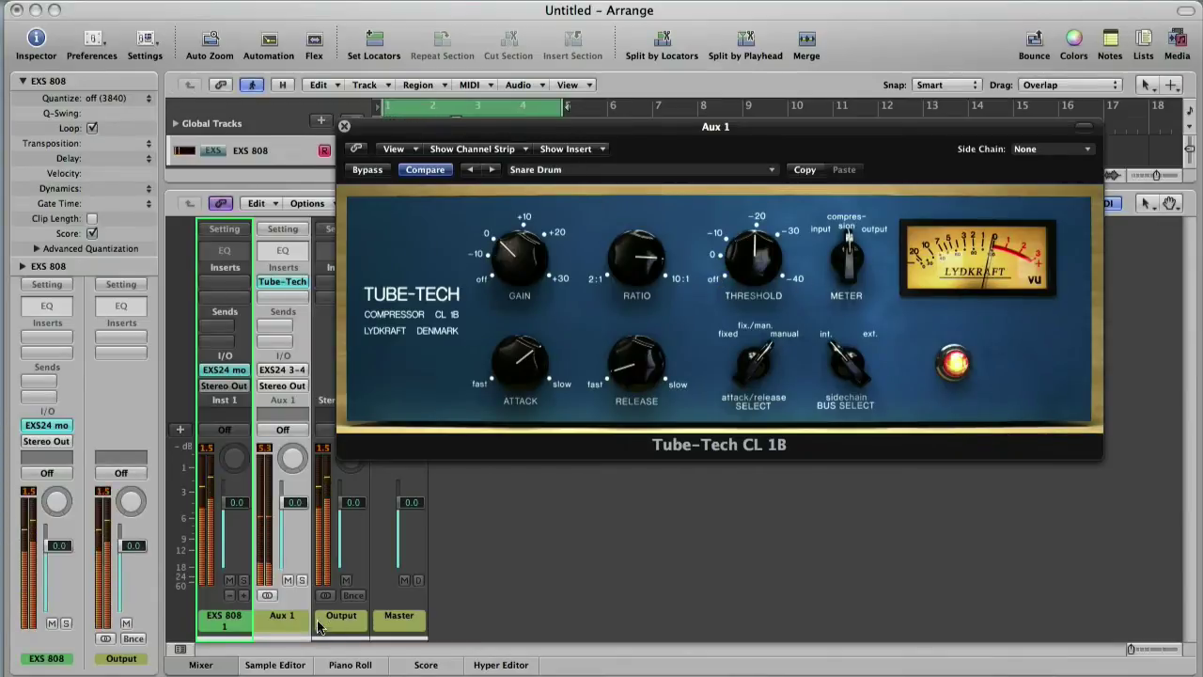
{"action": "left_click", "coordinate": [301, 580]}
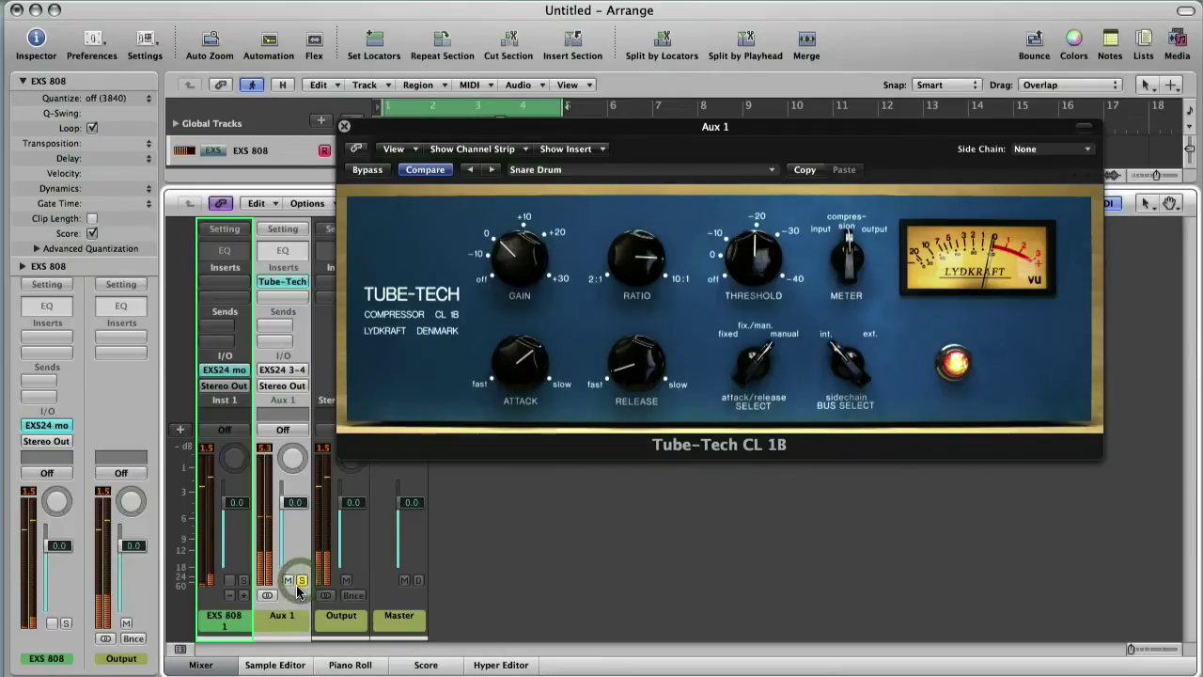
Insert a stereo Softube Spring Reverb after the compressor on Aux 1.
{"action": "left_click", "coordinate": [274, 300]}
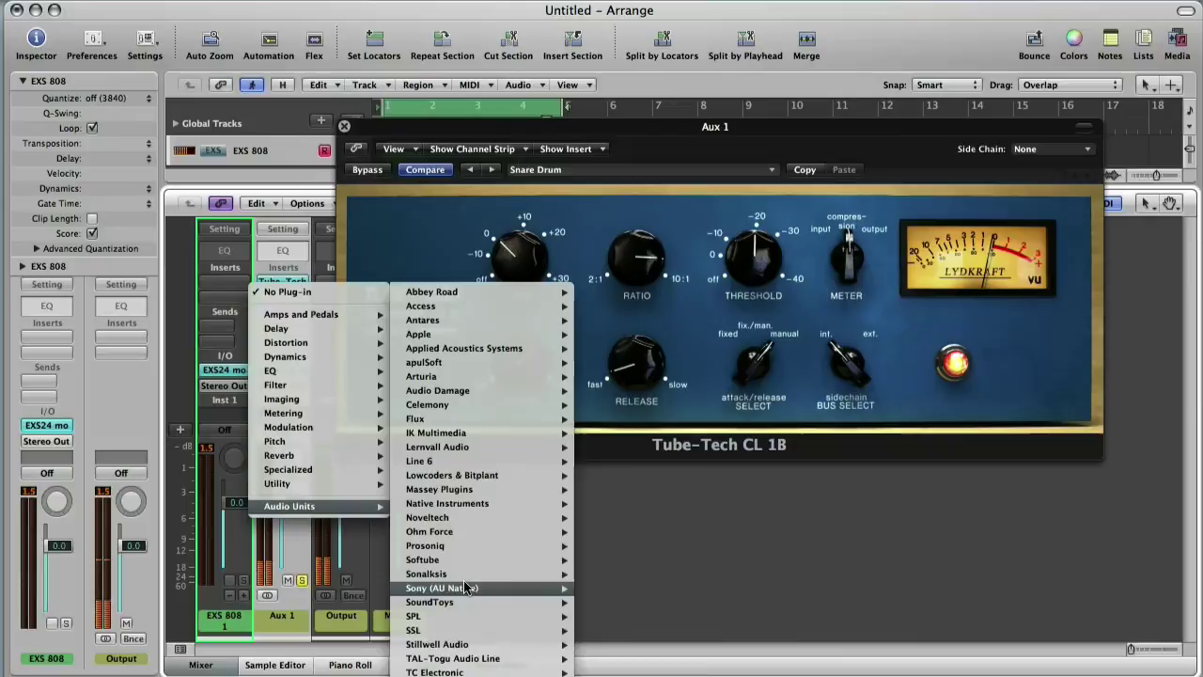
{"action": "mouse_move", "coordinate": [461, 561]}
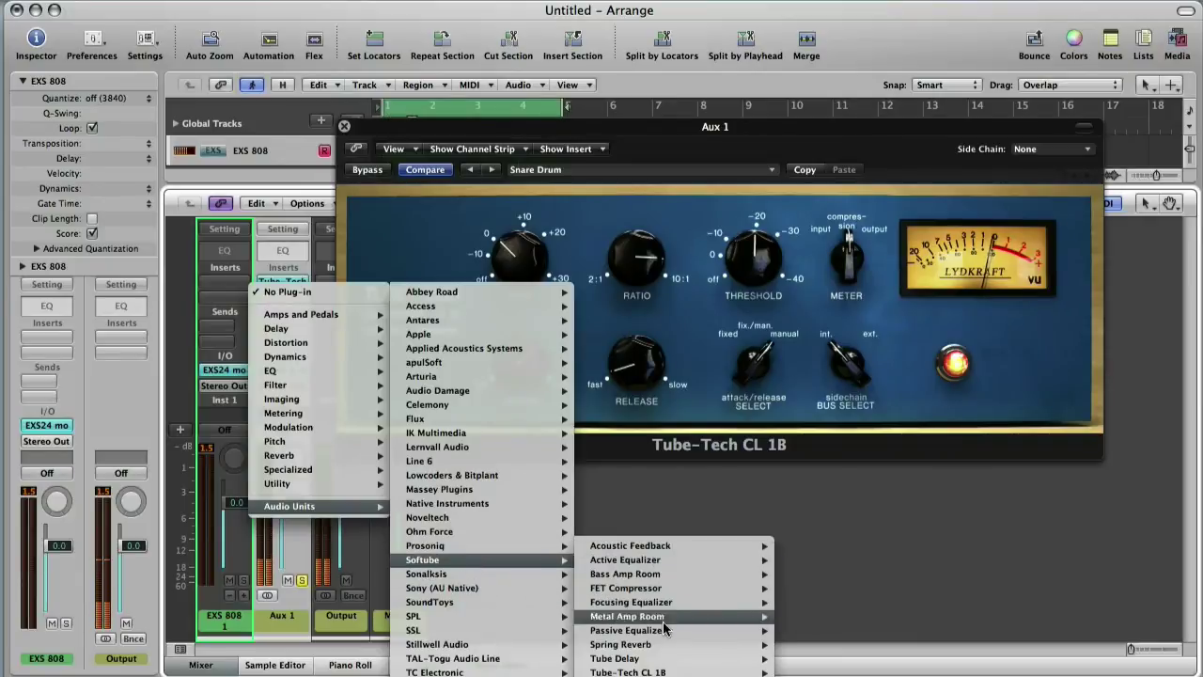
{"action": "mouse_move", "coordinate": [663, 645]}
{"action": "left_click", "coordinate": [804, 646]}
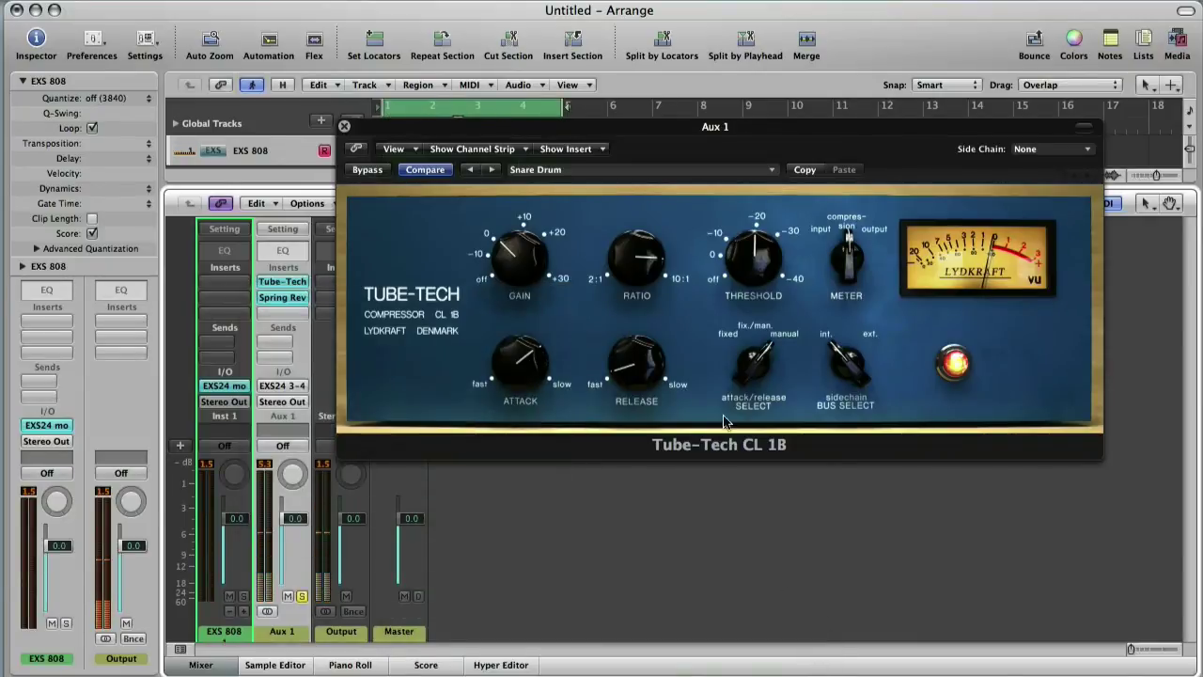
{"action": "left_click_drag", "start_coordinate": [355, 58], "coordinate": [761, 87]}
Load the reverb's Fatten factory preset and lower its Mix amount.
{"action": "left_click_drag", "start_coordinate": [519, 247], "coordinate": [519, 291]}
{"action": "left_click_drag", "start_coordinate": [781, 231], "coordinate": [781, 207]}
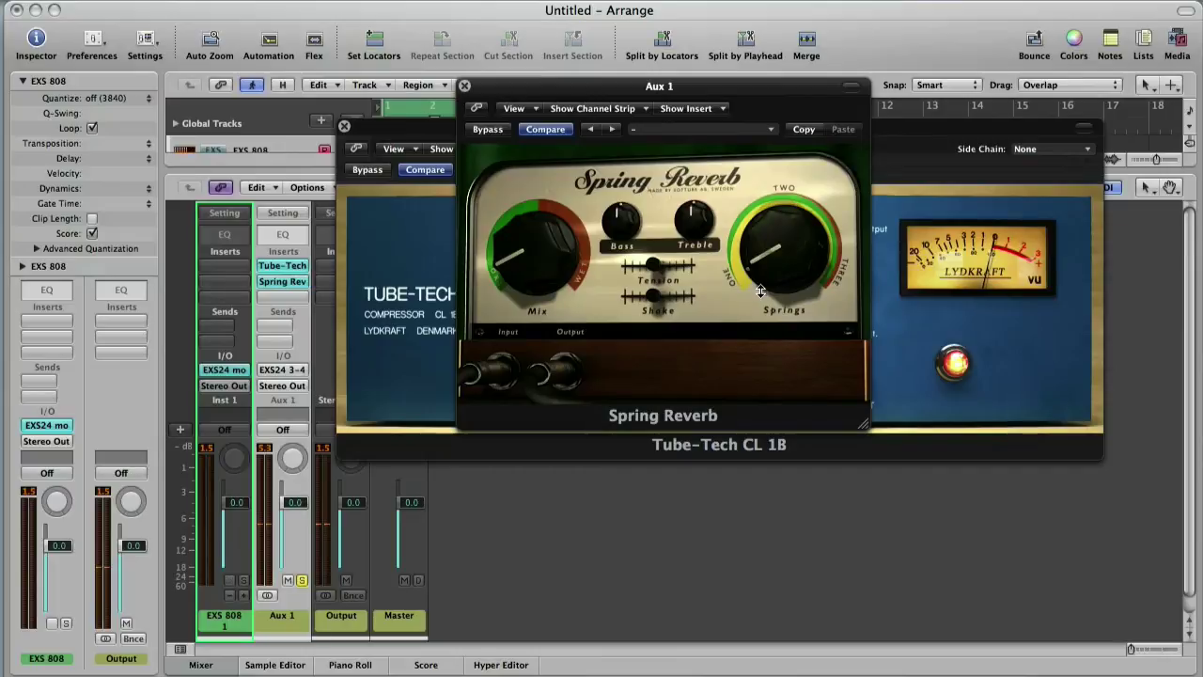
{"action": "left_click", "coordinate": [774, 130]}
{"action": "mouse_move", "coordinate": [827, 299]}
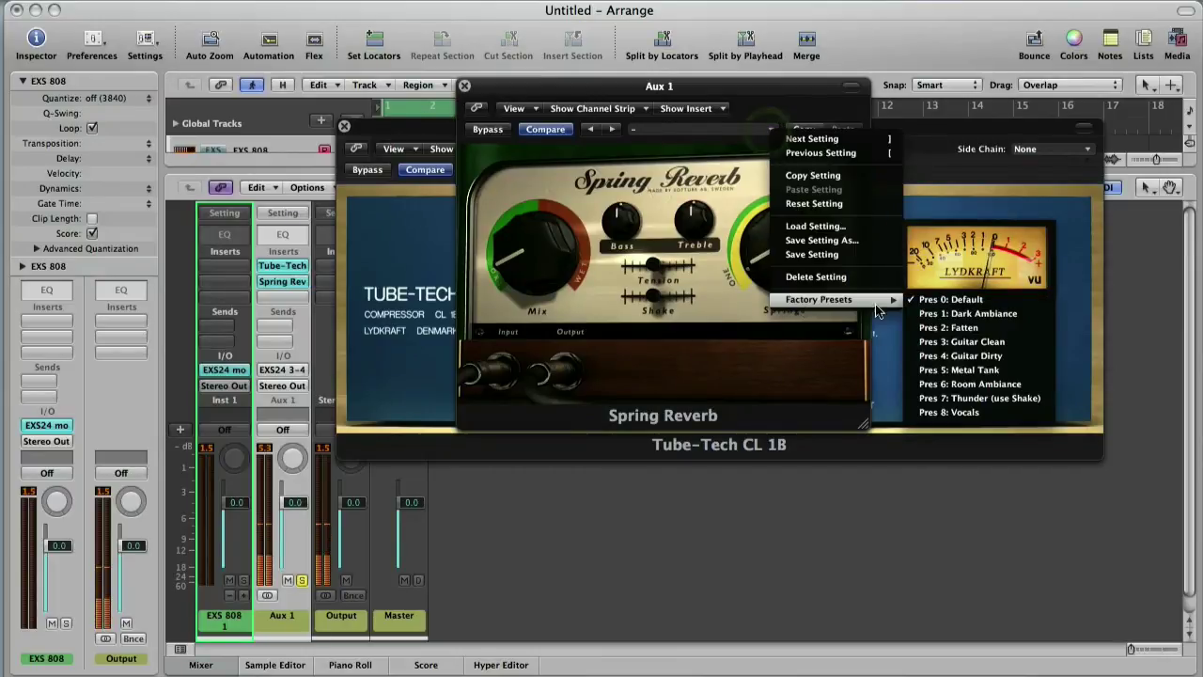
{"action": "left_click", "coordinate": [949, 327]}
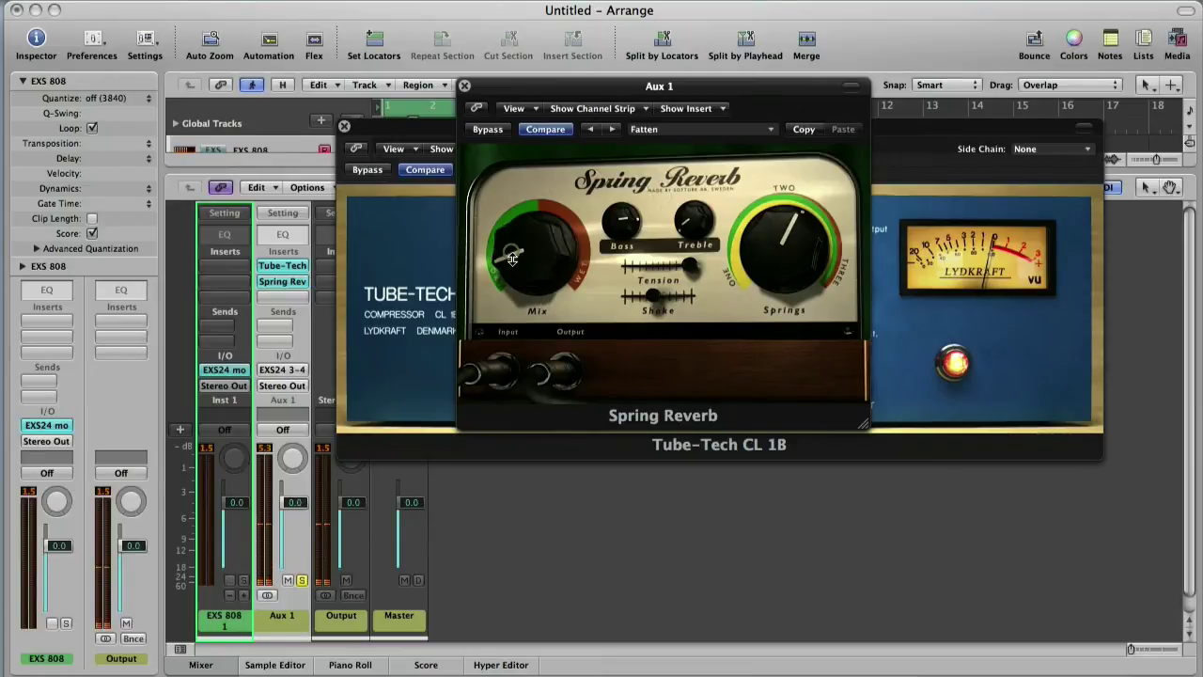
{"action": "left_click_drag", "start_coordinate": [512, 258], "coordinate": [512, 280]}
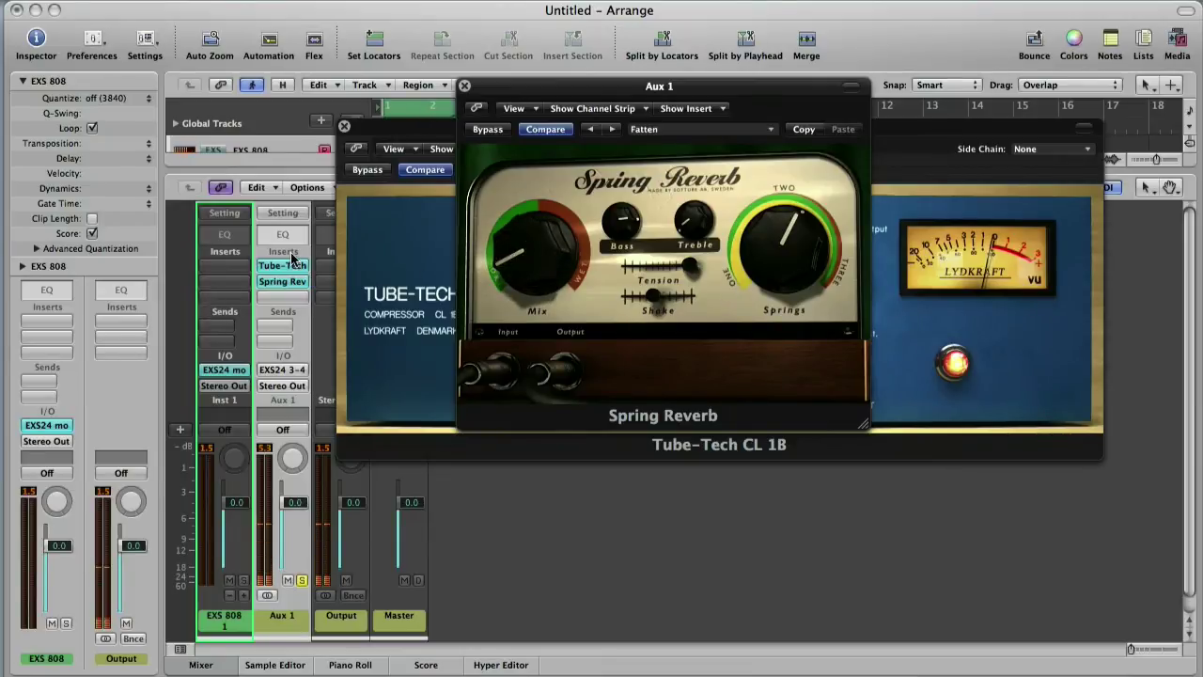
Insert a stereo Distortion on the EXS 808 channel and unsolo Aux 1.
{"action": "left_click", "coordinate": [212, 267]}
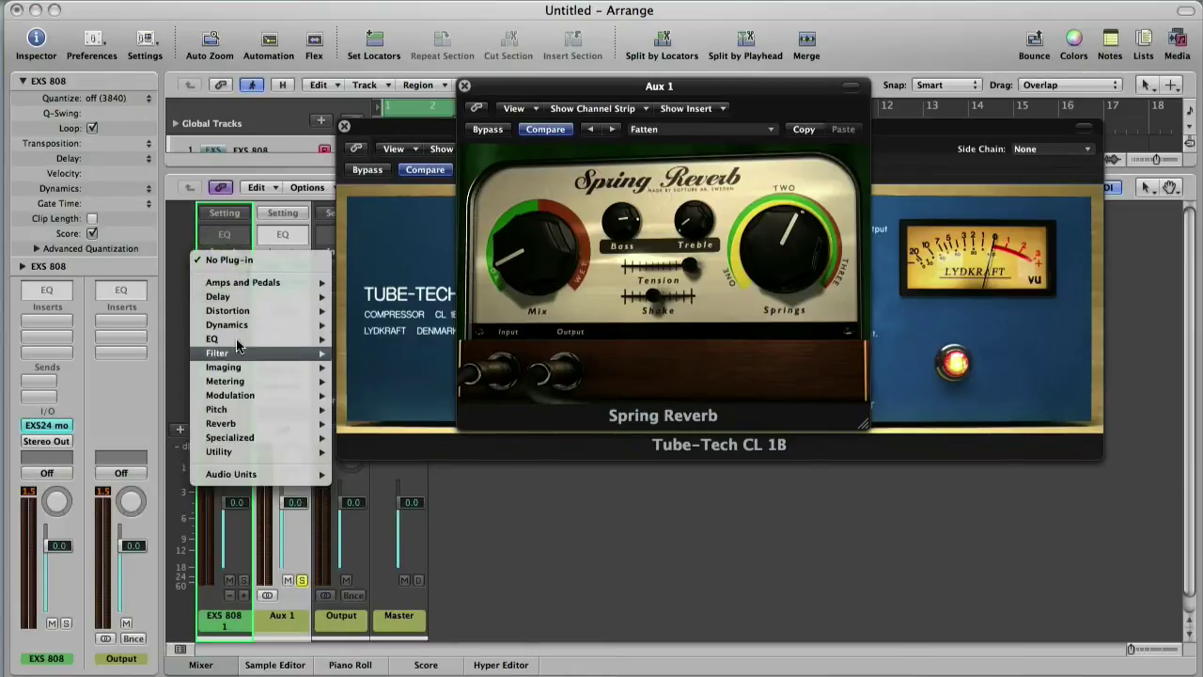
{"action": "mouse_move", "coordinate": [235, 310]}
{"action": "mouse_move", "coordinate": [407, 325]}
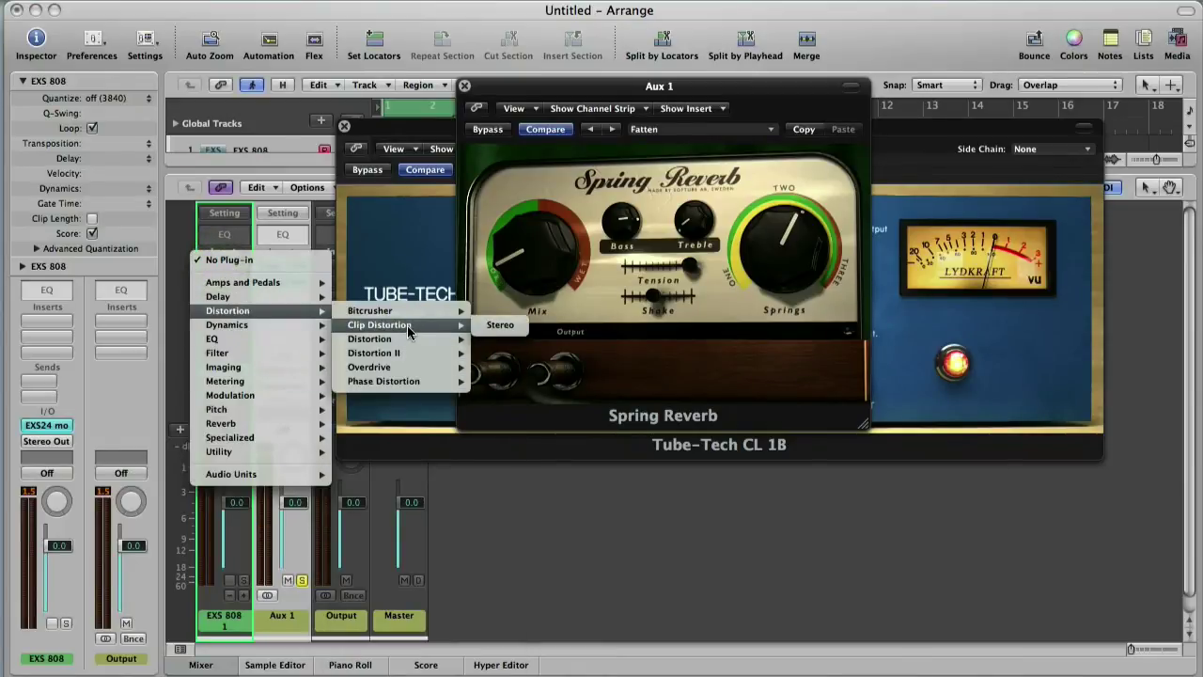
{"action": "left_click", "coordinate": [499, 337]}
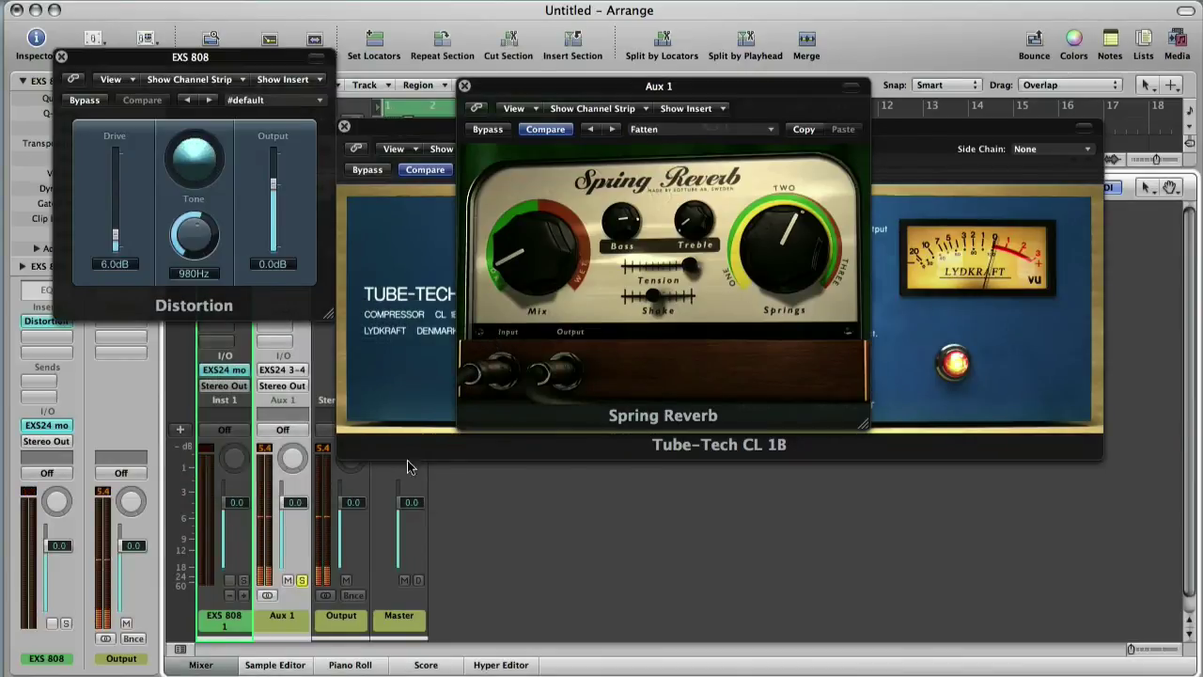
{"action": "left_click", "coordinate": [301, 580]}
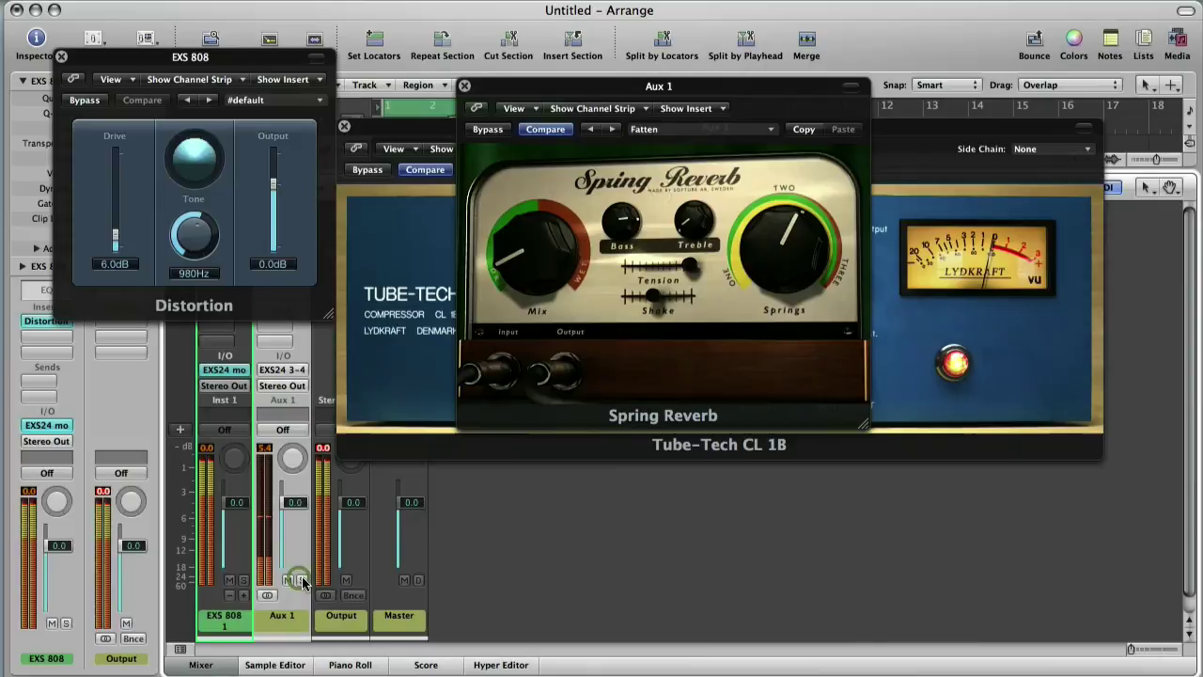
Set the Distortion to Tone 2800Hz, Output -17.0dB and Drive 20.5dB.
{"action": "left_click_drag", "start_coordinate": [194, 235], "coordinate": [194, 211]}
{"action": "left_click_drag", "start_coordinate": [271, 186], "coordinate": [273, 218]}
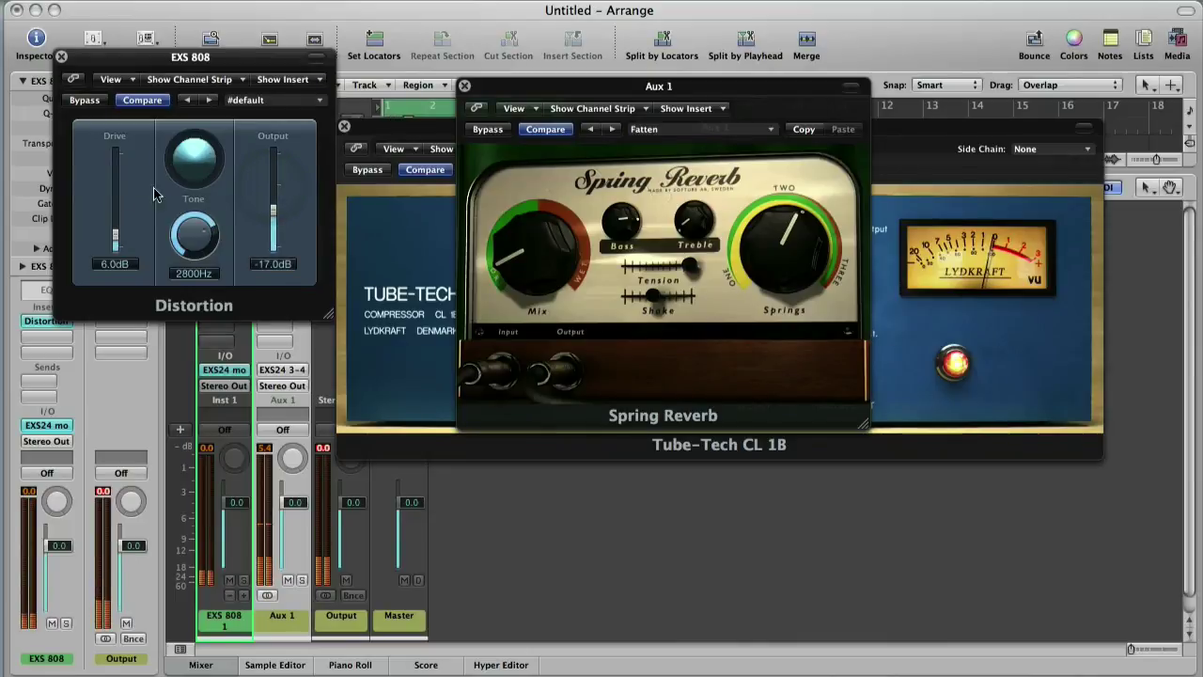
{"action": "left_click_drag", "start_coordinate": [113, 239], "coordinate": [118, 212]}
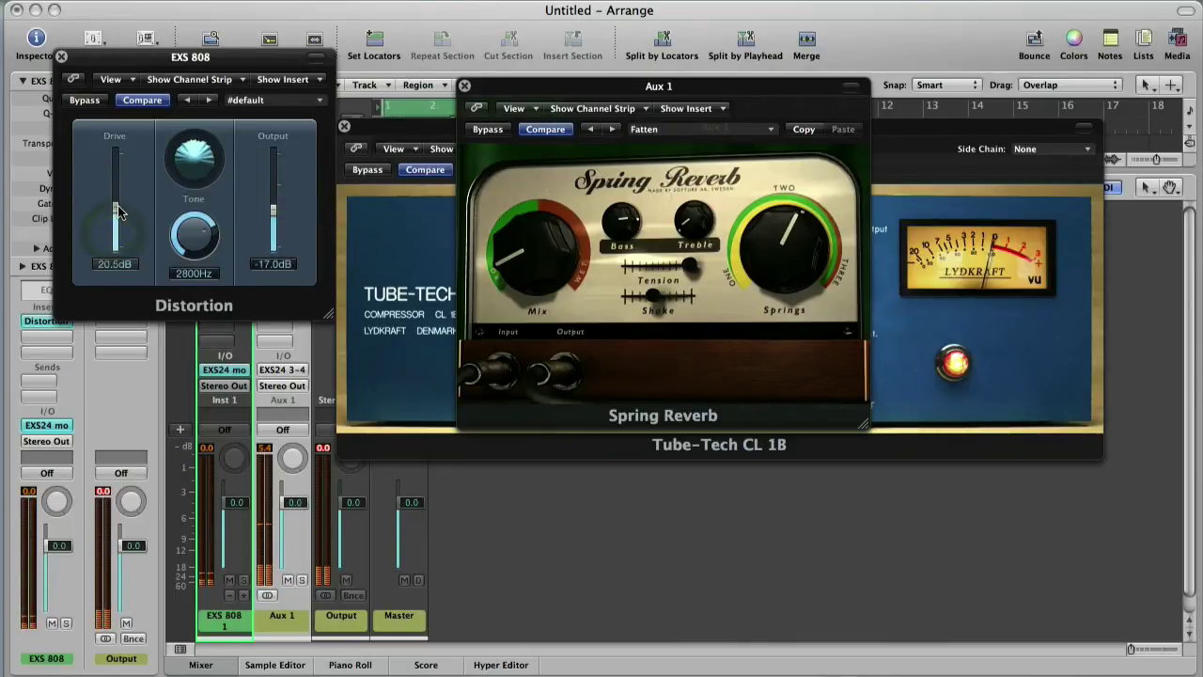